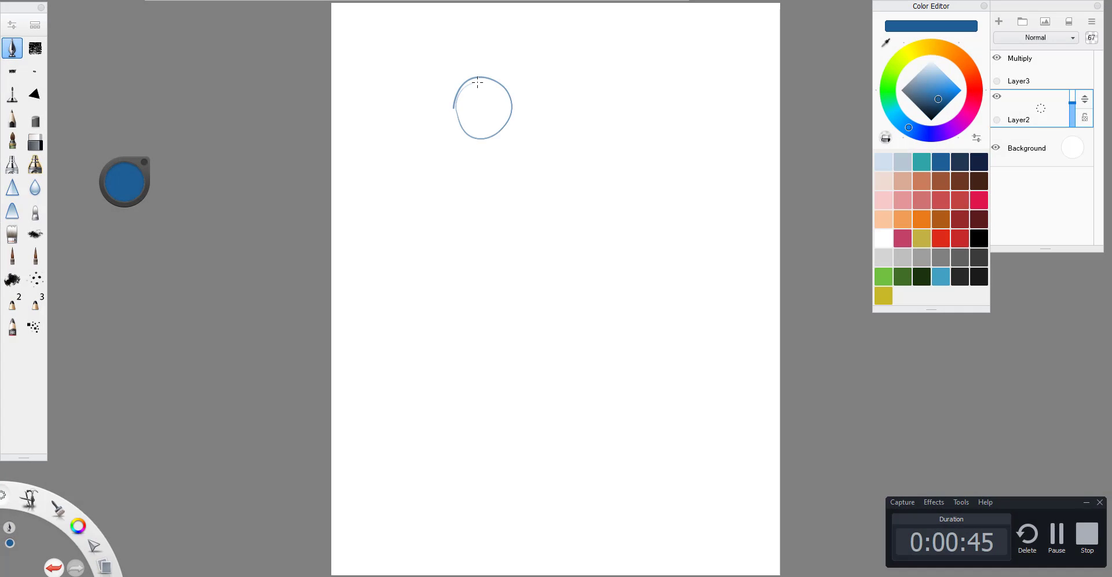
# Step: Sketch the blue head circle with cross guides, brow, jaw and chin
pyautogui.moveTo(455, 107)
pyautogui.mouseDown()
pyautogui.moveTo(470, 81)
pyautogui.moveTo(479, 169)
pyautogui.mouseUp()
pyautogui.moveTo(505, 122)
pyautogui.mouseDown()
pyautogui.moveTo(456, 124)
pyautogui.moveTo(513, 118)
pyautogui.mouseUp()
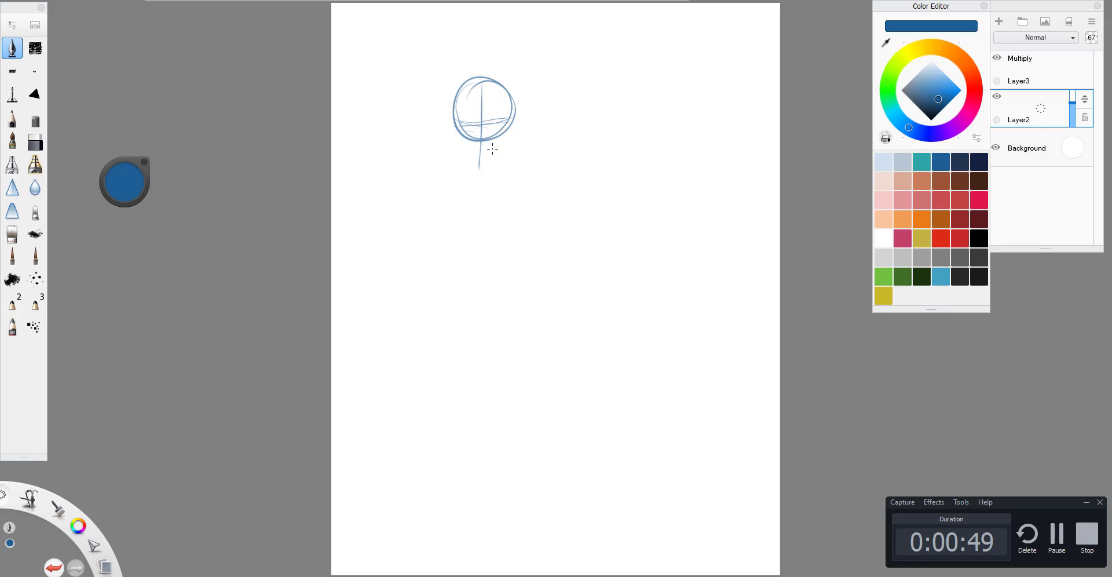
pyautogui.moveTo(493, 149)
pyautogui.mouseDown()
pyautogui.moveTo(466, 152)
pyautogui.moveTo(456, 123)
pyautogui.moveTo(485, 177)
pyautogui.mouseUp()
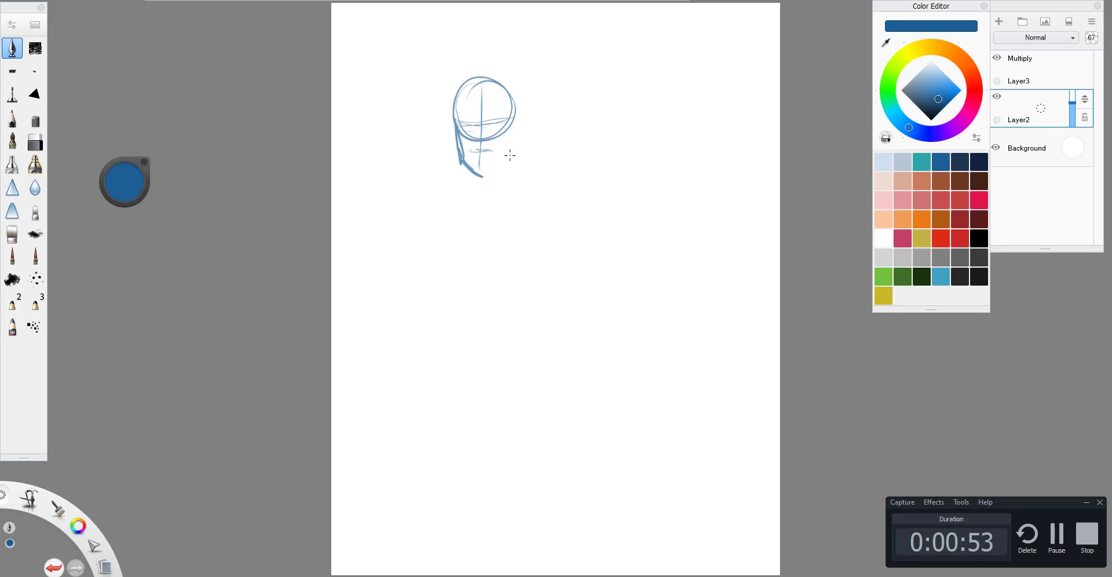
pyautogui.moveTo(510, 122)
pyautogui.mouseDown()
pyautogui.moveTo(508, 153)
pyautogui.moveTo(482, 176)
pyautogui.mouseUp()
pyautogui.moveTo(495, 171)
pyautogui.mouseDown()
pyautogui.moveTo(473, 174)
pyautogui.moveTo(450, 151)
pyautogui.mouseUp()
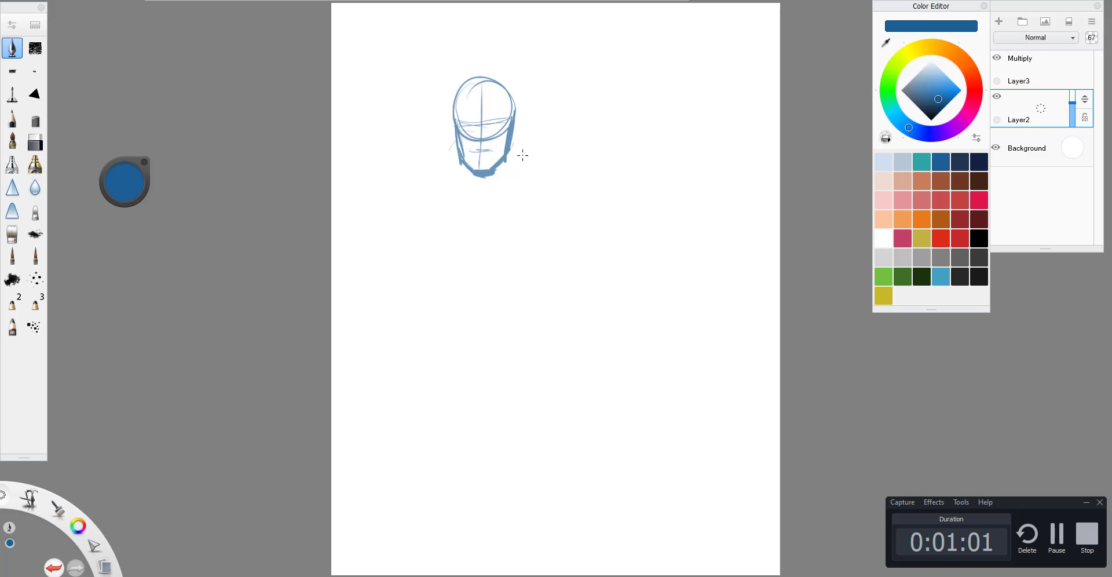
# Step: Draw and thicken the curved neck-to-shoulder lines sweeping right from the jaw
pyautogui.moveTo(509, 150); pyautogui.dragTo(590, 198)
pyautogui.moveTo(513, 170)
pyautogui.mouseDown()
pyautogui.moveTo(578, 188)
pyautogui.moveTo(586, 225)
pyautogui.mouseUp()
pyautogui.moveTo(566, 180); pyautogui.dragTo(586, 222)
# Step: Reinforce the shoulder contour and sketch the neck sides and lower left chest
pyautogui.moveTo(515, 145); pyautogui.dragTo(549, 169)
pyautogui.moveTo(560, 177)
pyautogui.mouseDown()
pyautogui.moveTo(594, 226)
pyautogui.moveTo(587, 243)
pyautogui.mouseUp()
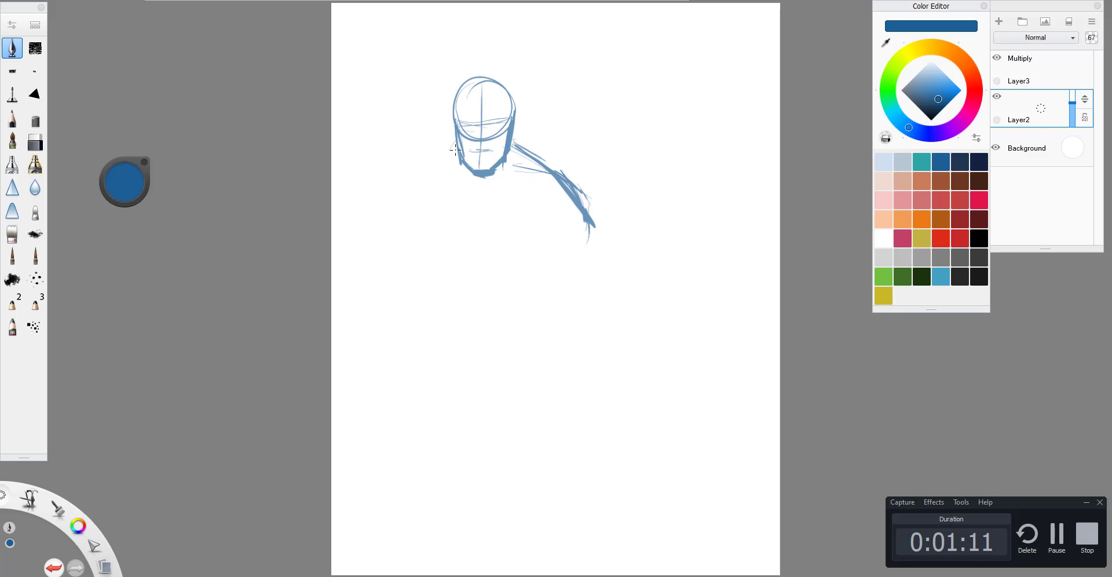
pyautogui.moveTo(455, 139); pyautogui.dragTo(439, 177)
pyautogui.moveTo(444, 175)
pyautogui.mouseDown()
pyautogui.moveTo(464, 204)
pyautogui.moveTo(527, 246)
pyautogui.mouseUp()
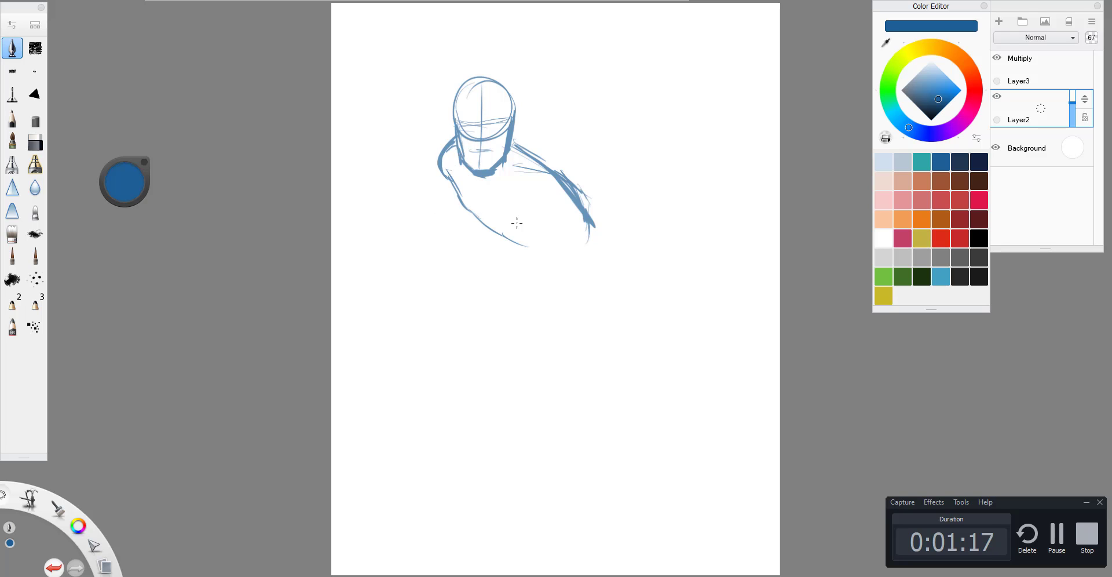
pyautogui.moveTo(465, 198); pyautogui.dragTo(510, 243)
# Step: Add a round shoulder on the chest and a forearm reaching toward the ground
pyautogui.moveTo(544, 197)
pyautogui.mouseDown()
pyautogui.moveTo(530, 223)
pyautogui.moveTo(550, 223)
pyautogui.mouseUp()
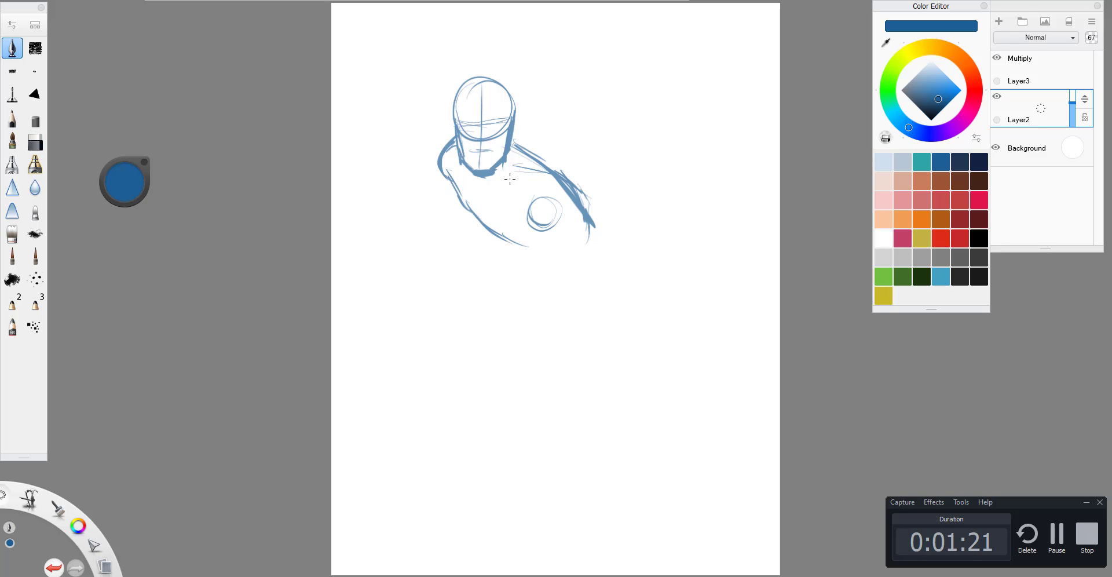
pyautogui.moveTo(499, 185)
pyautogui.mouseDown()
pyautogui.moveTo(523, 183)
pyautogui.moveTo(536, 234)
pyautogui.mouseUp()
pyautogui.moveTo(557, 196); pyautogui.dragTo(540, 240)
pyautogui.moveTo(520, 205)
pyautogui.mouseDown()
pyautogui.moveTo(538, 246)
pyautogui.moveTo(539, 186)
pyautogui.moveTo(555, 226)
pyautogui.moveTo(554, 308)
pyautogui.moveTo(530, 244)
pyautogui.moveTo(544, 310)
pyautogui.mouseUp()
pyautogui.moveTo(559, 273); pyautogui.dragTo(515, 385)
pyautogui.moveTo(548, 324)
pyautogui.mouseDown()
pyautogui.moveTo(554, 307)
pyautogui.moveTo(516, 378)
pyautogui.mouseUp()
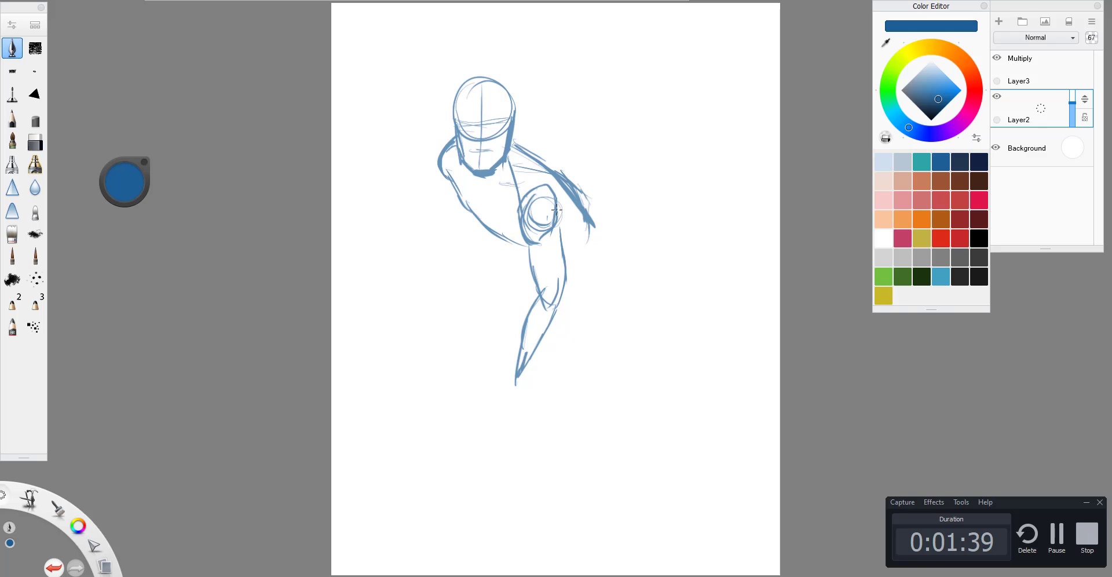
# Step: Sketch the left hip line and the bent left leg with its thigh edge
pyautogui.moveTo(503, 243); pyautogui.dragTo(452, 298)
pyautogui.moveTo(498, 243)
pyautogui.mouseDown()
pyautogui.moveTo(449, 331)
pyautogui.moveTo(527, 294)
pyautogui.mouseUp()
pyautogui.moveTo(474, 322); pyautogui.dragTo(529, 293)
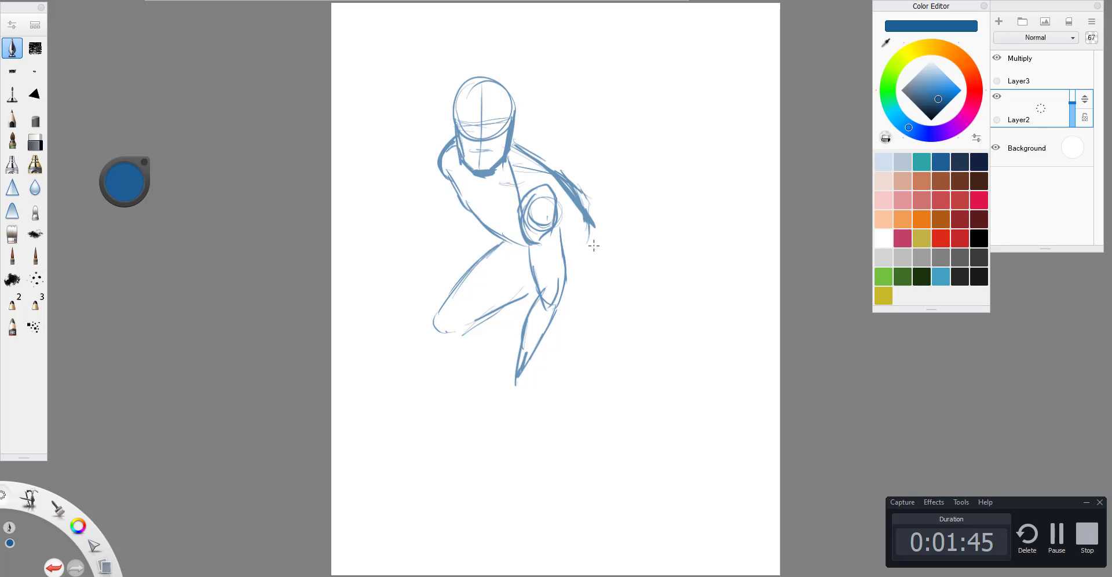
# Step: Draw the right knee, lower leg and foot, then rework the left knee
pyautogui.moveTo(559, 321)
pyautogui.mouseDown()
pyautogui.moveTo(592, 316)
pyautogui.moveTo(610, 332)
pyautogui.mouseUp()
pyautogui.moveTo(588, 225)
pyautogui.mouseDown()
pyautogui.moveTo(610, 310)
pyautogui.moveTo(561, 323)
pyautogui.mouseUp()
pyautogui.moveTo(607, 300)
pyautogui.mouseDown()
pyautogui.moveTo(611, 335)
pyautogui.moveTo(569, 364)
pyautogui.moveTo(577, 376)
pyautogui.mouseUp()
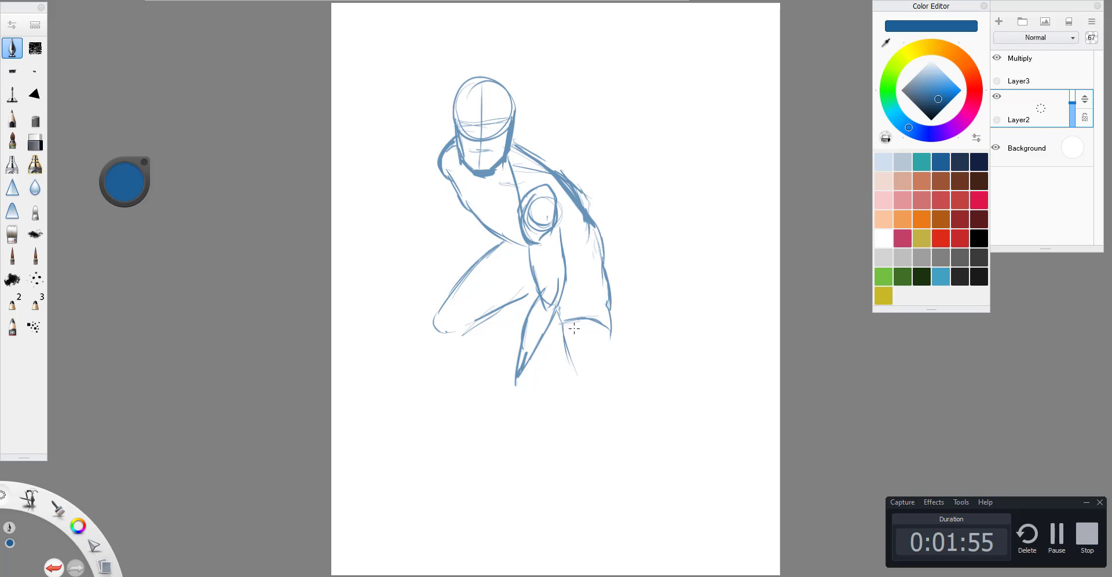
pyautogui.moveTo(556, 308); pyautogui.dragTo(577, 382)
pyautogui.moveTo(610, 336)
pyautogui.mouseDown()
pyautogui.moveTo(608, 303)
pyautogui.moveTo(609, 425)
pyautogui.moveTo(586, 427)
pyautogui.moveTo(608, 434)
pyautogui.mouseUp()
pyautogui.moveTo(608, 381); pyautogui.dragTo(613, 427)
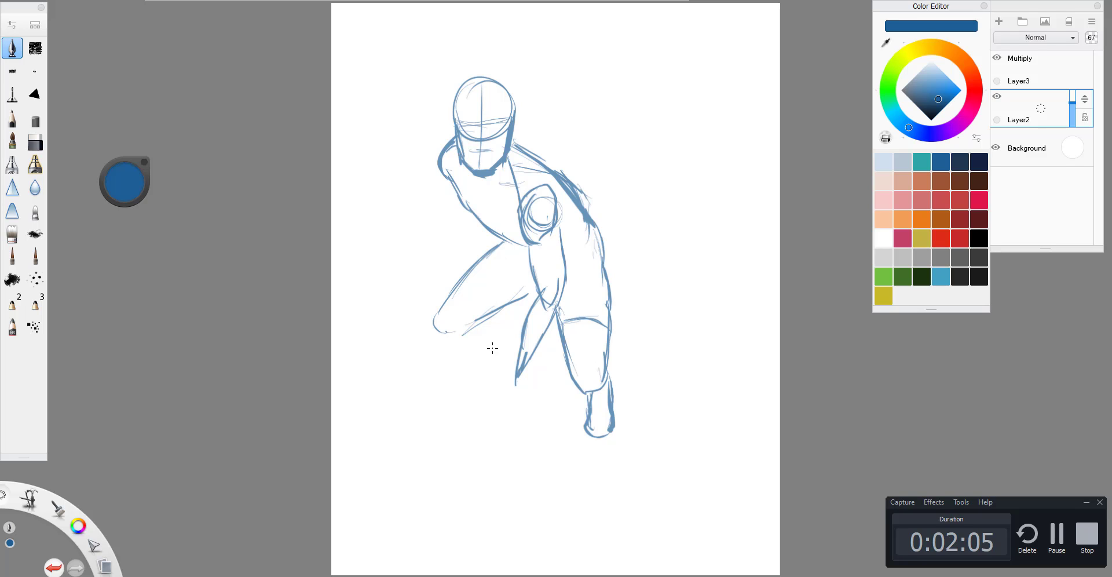
pyautogui.moveTo(444, 305)
pyautogui.mouseDown()
pyautogui.moveTo(435, 330)
pyautogui.moveTo(450, 342)
pyautogui.moveTo(436, 329)
pyautogui.moveTo(434, 341)
pyautogui.moveTo(459, 358)
pyautogui.moveTo(435, 409)
pyautogui.mouseUp()
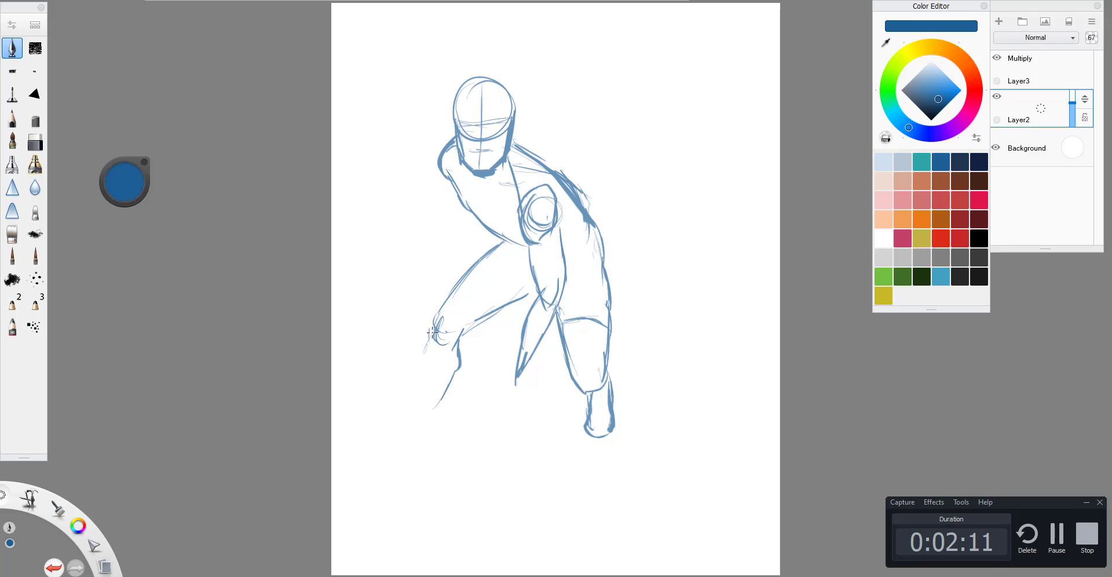
# Step: Pencil the lower left leg down to a bare foot at lower left
pyautogui.moveTo(432, 332); pyautogui.dragTo(426, 381)
pyautogui.moveTo(464, 341); pyautogui.dragTo(435, 420)
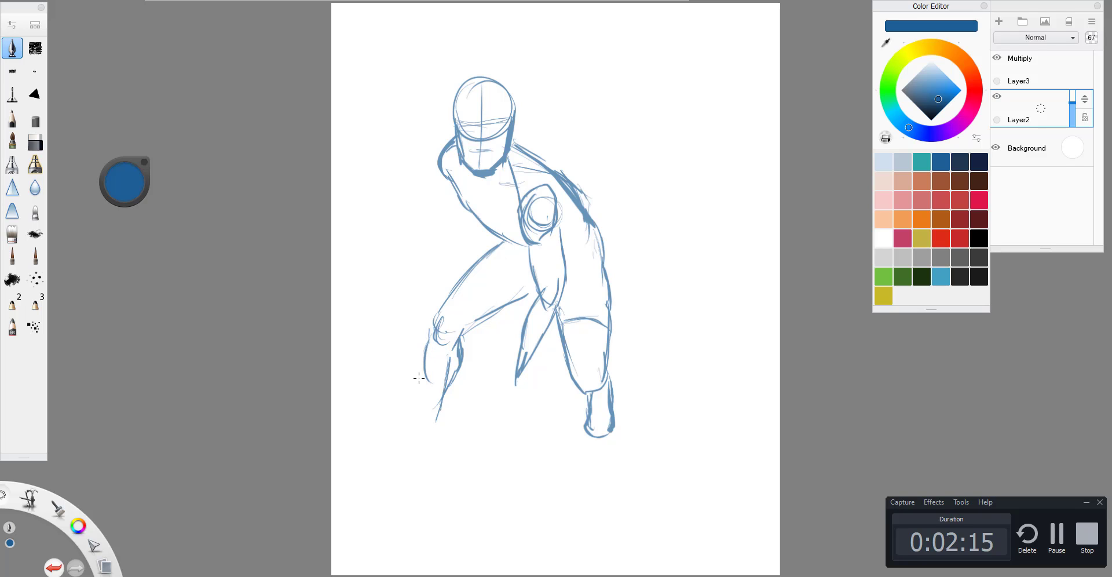
pyautogui.moveTo(433, 338); pyautogui.dragTo(420, 436)
pyautogui.moveTo(440, 308); pyautogui.dragTo(430, 342)
pyautogui.moveTo(449, 389)
pyautogui.mouseDown()
pyautogui.moveTo(434, 438)
pyautogui.moveTo(406, 461)
pyautogui.mouseUp()
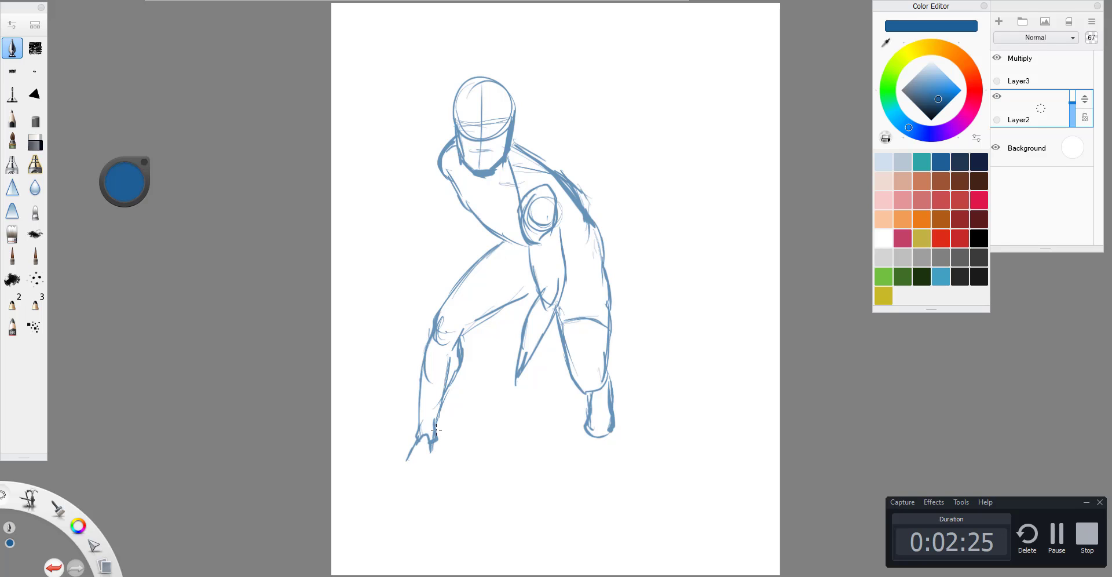
pyautogui.moveTo(438, 428)
pyautogui.mouseDown()
pyautogui.moveTo(422, 484)
pyautogui.moveTo(396, 478)
pyautogui.moveTo(407, 486)
pyautogui.mouseUp()
# Step: Refine the right thigh and extend the lowered arm toward the ground
pyautogui.moveTo(546, 294)
pyautogui.mouseDown()
pyautogui.moveTo(557, 286)
pyautogui.moveTo(561, 304)
pyautogui.moveTo(520, 386)
pyautogui.mouseUp()
pyautogui.moveTo(553, 322); pyautogui.dragTo(509, 411)
pyautogui.moveTo(512, 371)
pyautogui.mouseDown()
pyautogui.moveTo(512, 410)
pyautogui.moveTo(527, 356)
pyautogui.moveTo(526, 384)
pyautogui.moveTo(503, 397)
pyautogui.moveTo(525, 403)
pyautogui.moveTo(519, 418)
pyautogui.mouseUp()
pyautogui.press('e')
pyautogui.press('e')
# Step: Redraw the lowered arm's end and sketch the raised left arm with a clenched fist
pyautogui.moveTo(514, 381); pyautogui.dragTo(492, 405)
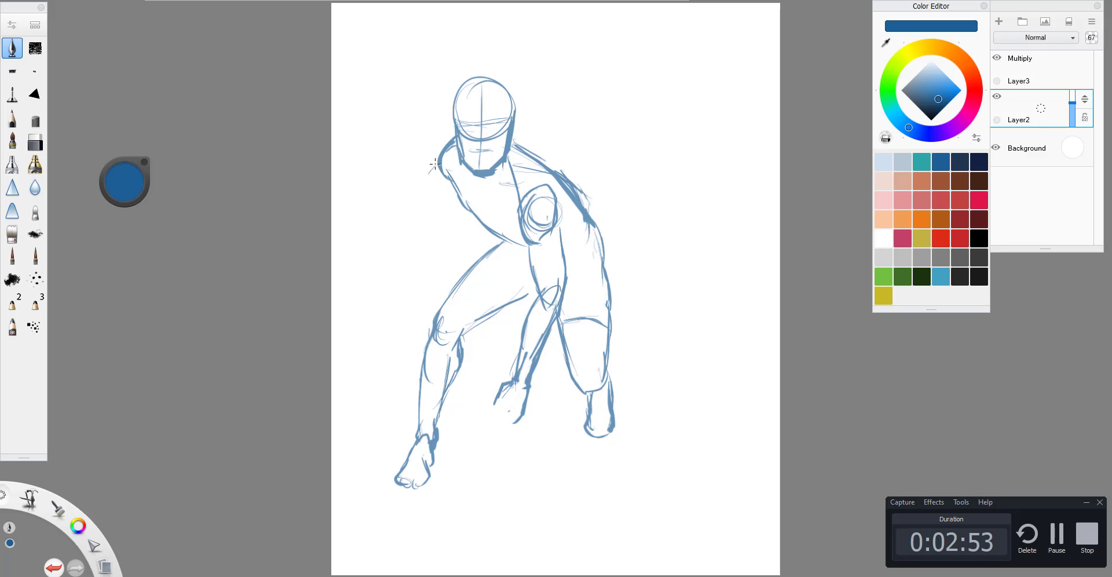
pyautogui.moveTo(434, 164)
pyautogui.mouseDown()
pyautogui.moveTo(427, 181)
pyautogui.moveTo(445, 185)
pyautogui.moveTo(414, 189)
pyautogui.moveTo(408, 209)
pyautogui.moveTo(430, 207)
pyautogui.moveTo(450, 180)
pyautogui.mouseUp()
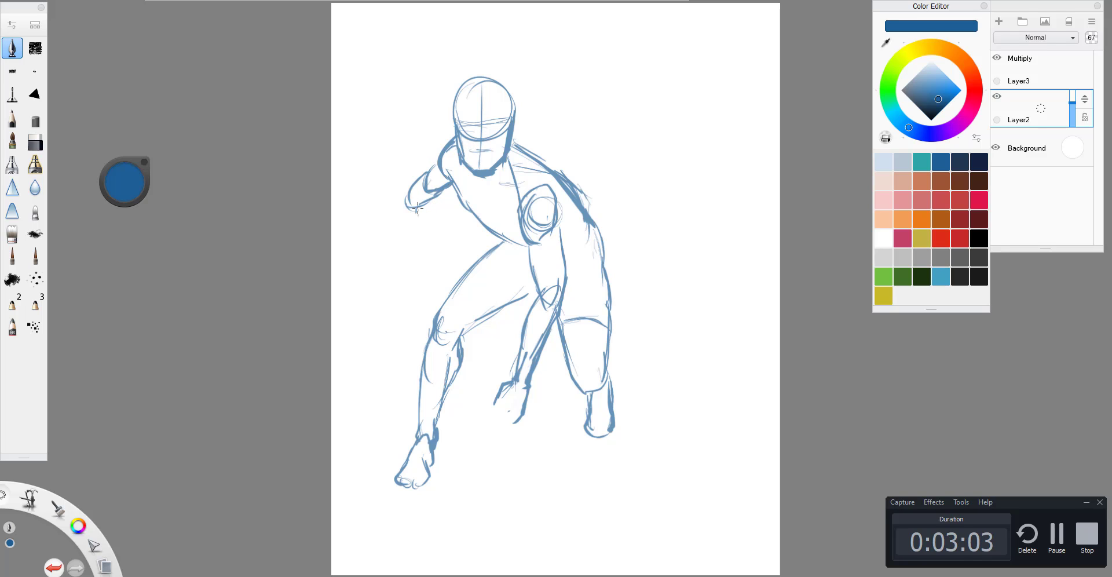
pyautogui.moveTo(417, 215); pyautogui.dragTo(402, 234)
pyautogui.moveTo(404, 201); pyautogui.dragTo(392, 222)
pyautogui.moveTo(397, 215)
pyautogui.mouseDown()
pyautogui.moveTo(394, 229)
pyautogui.moveTo(415, 203)
pyautogui.mouseUp()
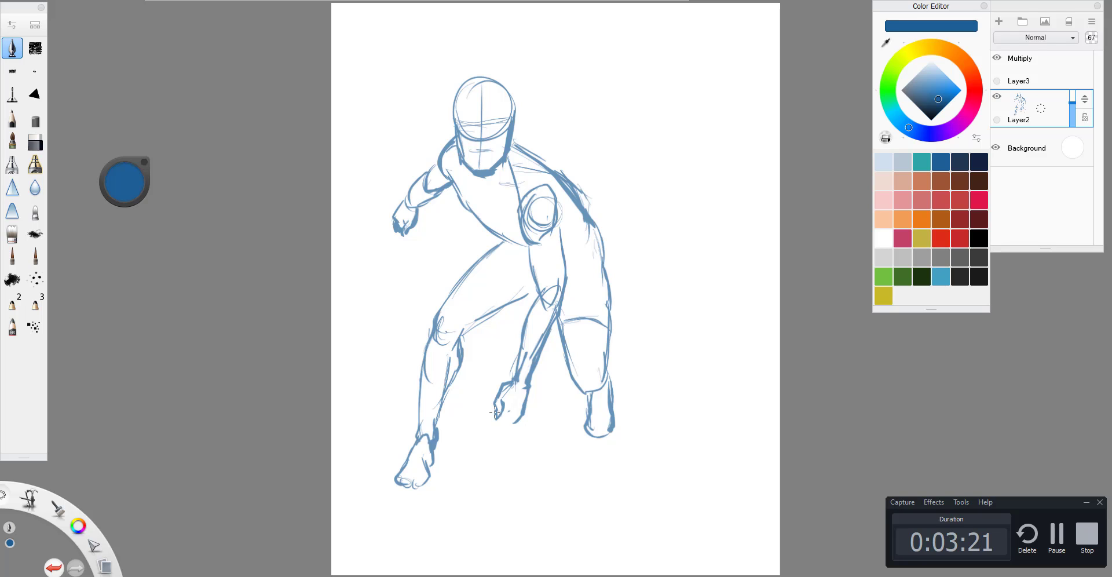
# Step: Erase and redraw the lowered hand with fingers, then add faint side and hip curves
pyautogui.moveTo(502, 402); pyautogui.dragTo(516, 392)
pyautogui.press('e')
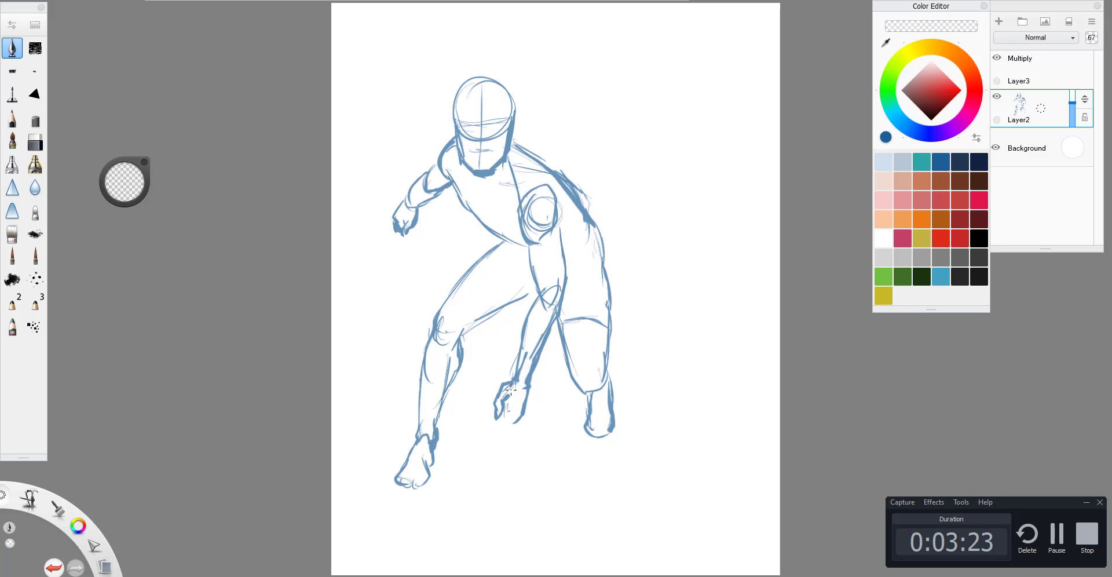
pyautogui.moveTo(500, 390)
pyautogui.mouseDown()
pyautogui.moveTo(495, 418)
pyautogui.moveTo(524, 420)
pyautogui.moveTo(511, 414)
pyautogui.mouseUp()
pyautogui.press('e')
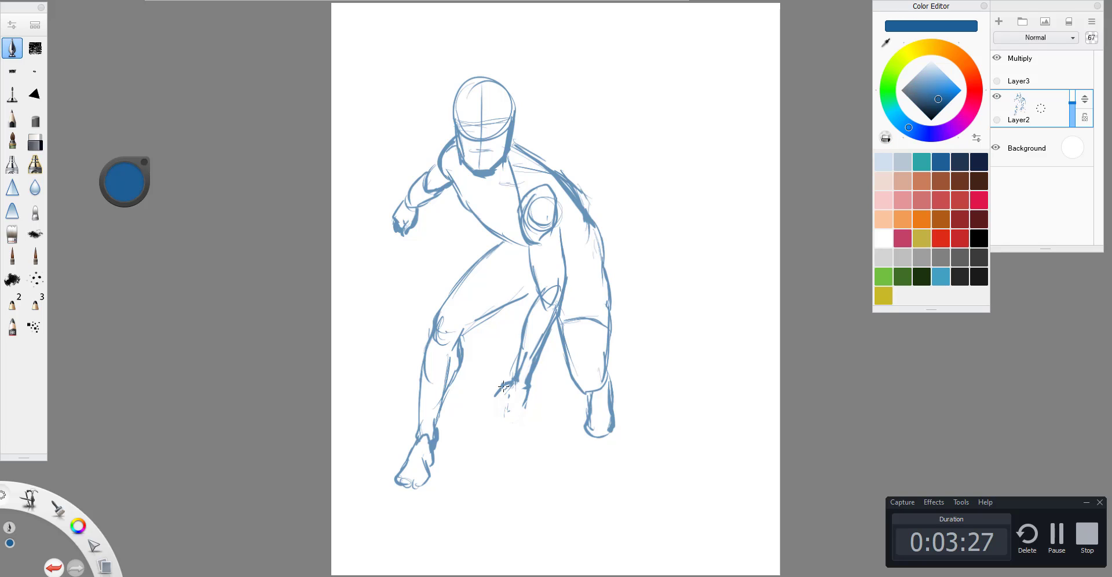
pyautogui.moveTo(492, 398); pyautogui.dragTo(490, 408)
pyautogui.moveTo(499, 405)
pyautogui.mouseDown()
pyautogui.moveTo(495, 421)
pyautogui.moveTo(522, 421)
pyautogui.mouseUp()
pyautogui.moveTo(501, 424); pyautogui.dragTo(484, 440)
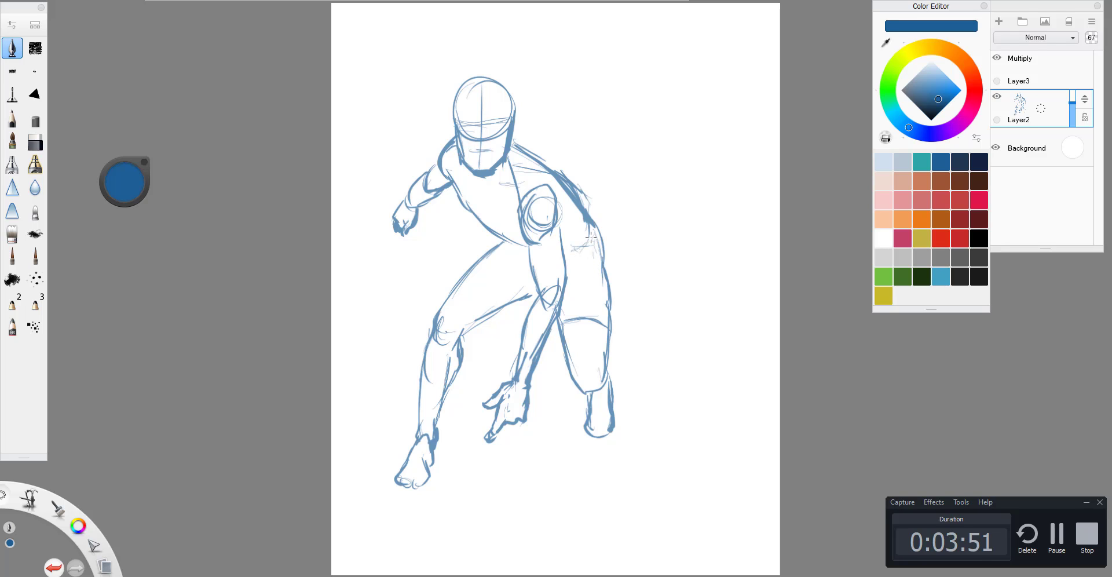
pyautogui.moveTo(581, 242); pyautogui.dragTo(563, 246)
pyautogui.moveTo(492, 253)
pyautogui.mouseDown()
pyautogui.moveTo(510, 273)
pyautogui.moveTo(504, 283)
pyautogui.mouseUp()
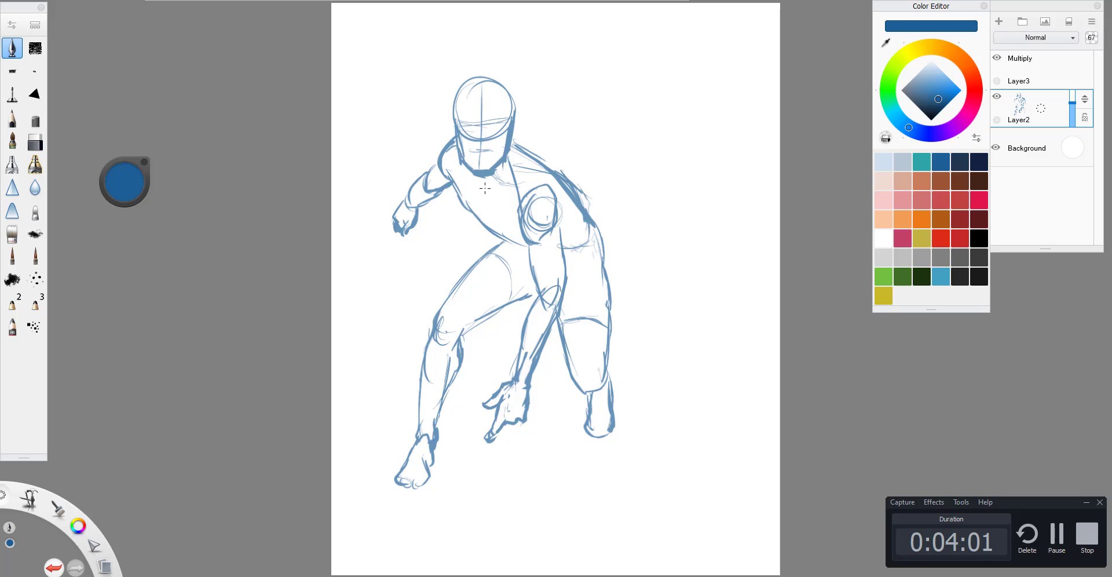
# Step: Add torso detail strokes, goggle eyes and angled brows on the face
pyautogui.moveTo(484, 168); pyautogui.dragTo(482, 205)
pyautogui.moveTo(480, 168)
pyautogui.mouseDown()
pyautogui.moveTo(476, 214)
pyautogui.moveTo(522, 231)
pyautogui.moveTo(468, 203)
pyautogui.moveTo(500, 233)
pyautogui.mouseUp()
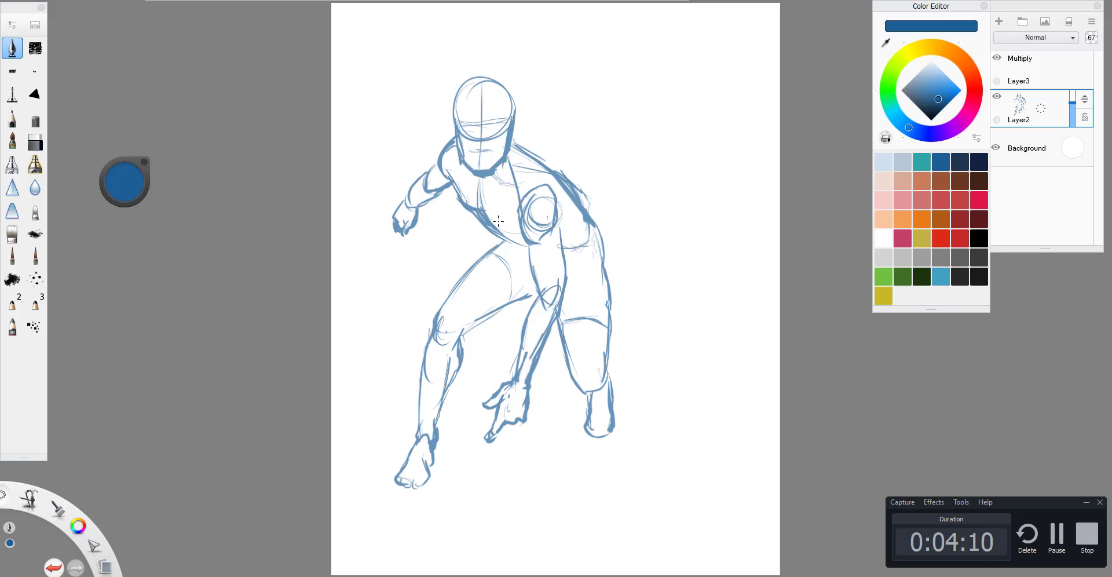
pyautogui.moveTo(491, 128)
pyautogui.mouseDown()
pyautogui.moveTo(499, 134)
pyautogui.moveTo(461, 130)
pyautogui.moveTo(489, 152)
pyautogui.mouseUp()
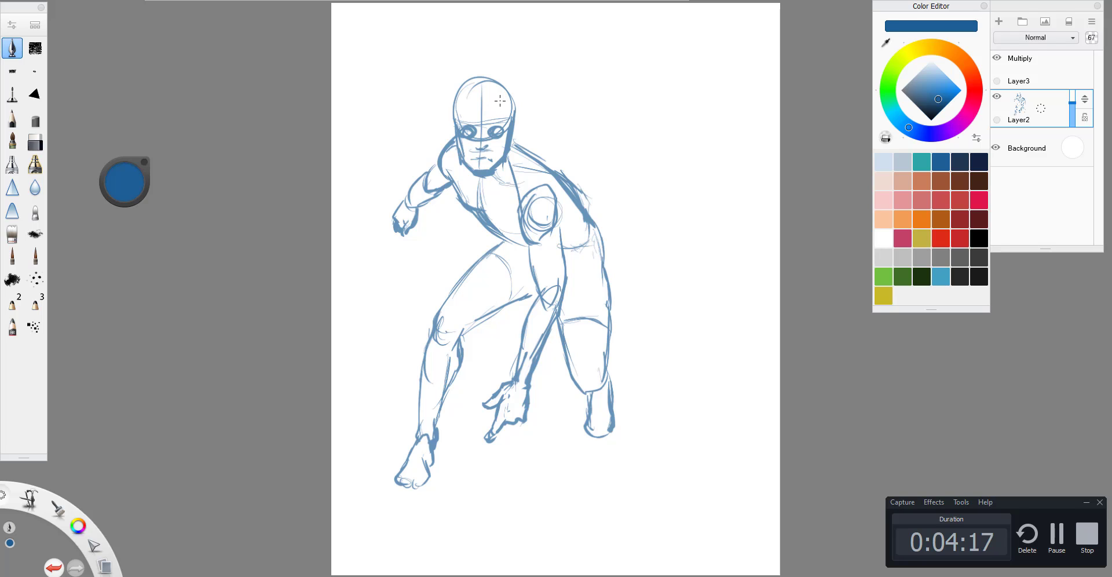
pyautogui.moveTo(471, 105); pyautogui.dragTo(503, 105)
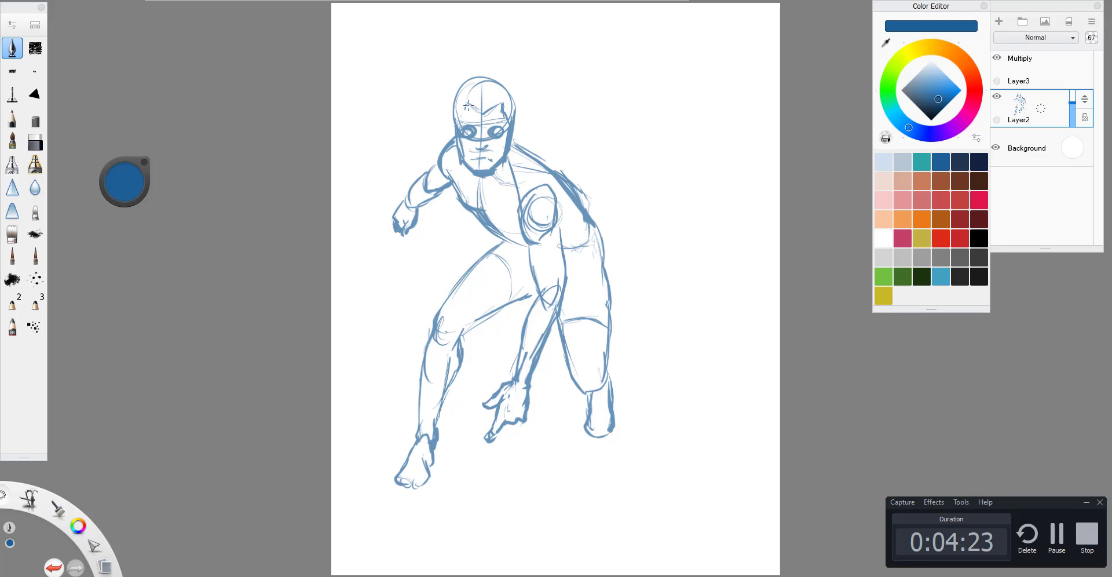
# Step: Refine both sides of the head outline and begin the hair on top
pyautogui.moveTo(466, 107)
pyautogui.mouseDown()
pyautogui.moveTo(452, 137)
pyautogui.moveTo(510, 144)
pyautogui.mouseUp()
pyautogui.moveTo(515, 118); pyautogui.dragTo(514, 131)
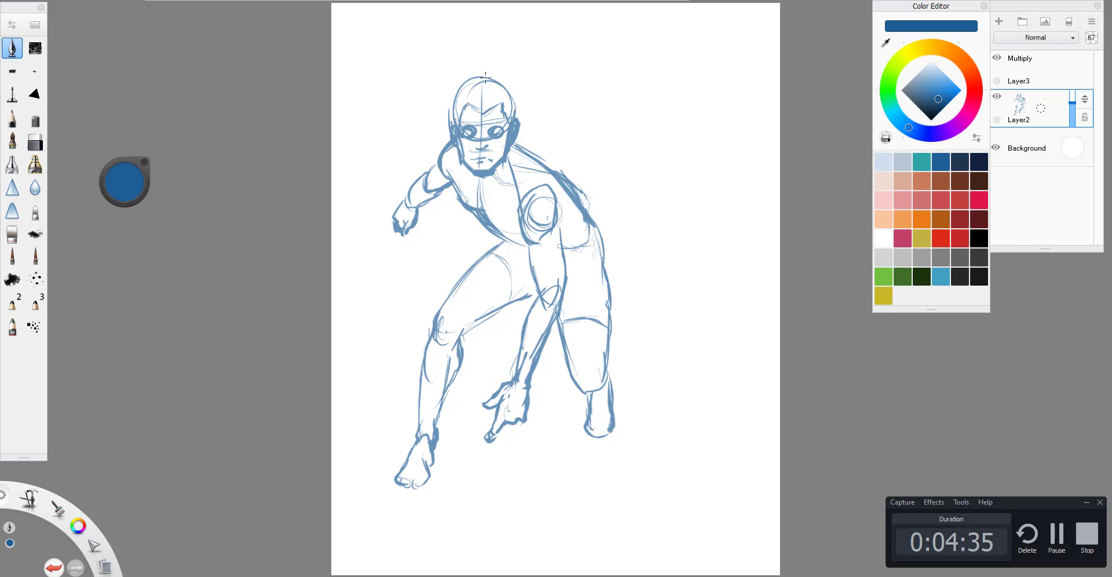
pyautogui.moveTo(480, 62)
pyautogui.mouseDown()
pyautogui.moveTo(456, 87)
pyautogui.moveTo(498, 70)
pyautogui.moveTo(525, 103)
pyautogui.mouseUp()
# Step: Draw spiky hair and long ground lines crossing the canvas behind the legs
pyautogui.moveTo(457, 92); pyautogui.dragTo(448, 114)
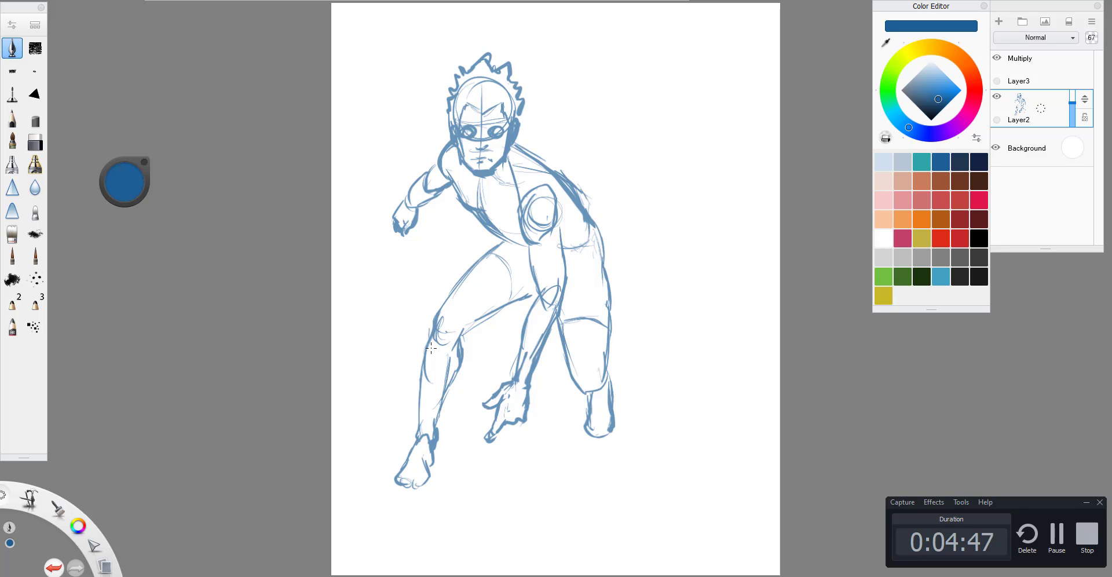
pyautogui.moveTo(316, 379); pyautogui.dragTo(434, 348)
pyautogui.moveTo(637, 316); pyautogui.dragTo(469, 349)
pyautogui.moveTo(625, 331); pyautogui.dragTo(776, 314)
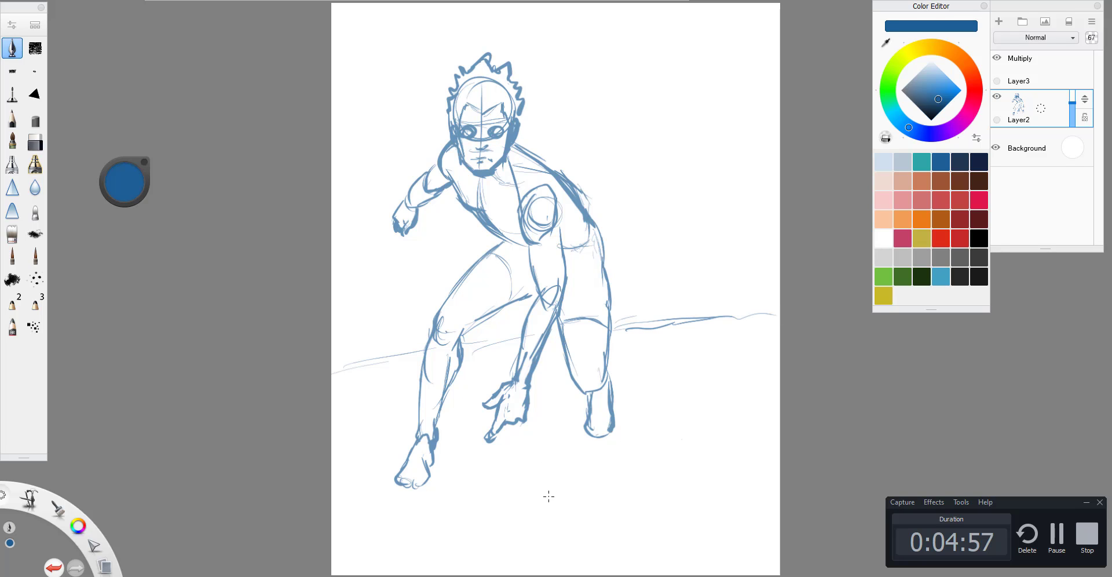
# Step: Erase stray strokes at the lowered hand and redraw its fingertip
pyautogui.press('e')
pyautogui.moveTo(496, 442); pyautogui.dragTo(491, 438)
pyautogui.press('e')
pyautogui.moveTo(490, 435); pyautogui.dragTo(511, 426)
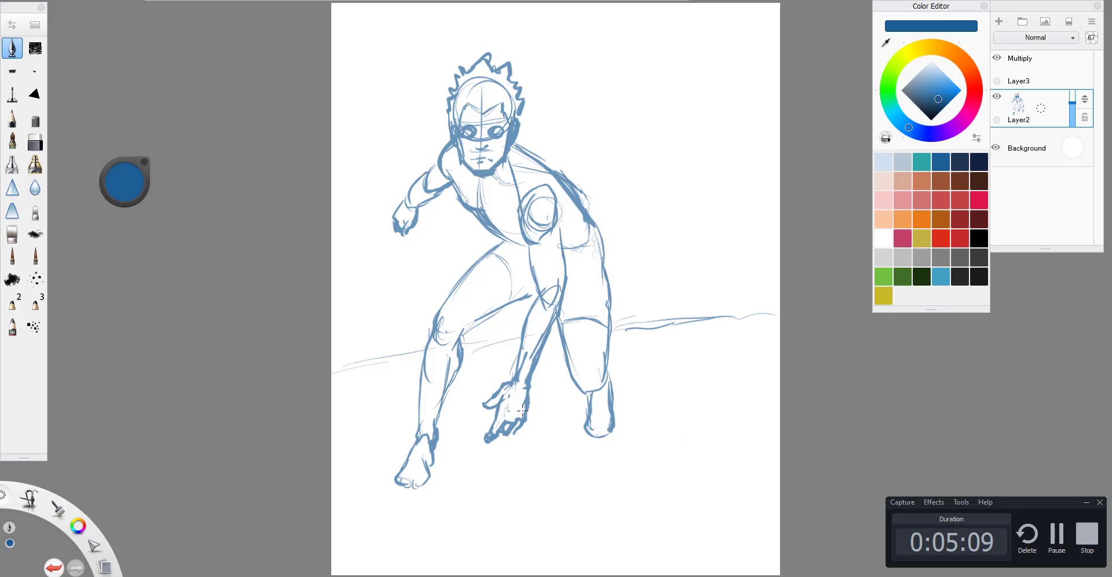
pyautogui.press('e')
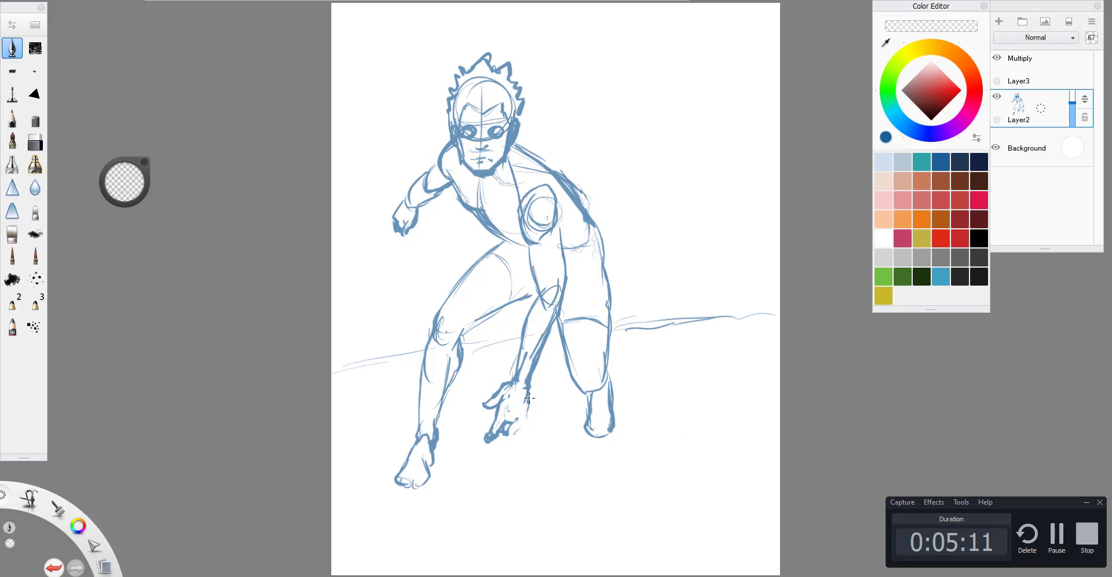
pyautogui.press('e')
# Step: Darken the hand's wrist and right edge, then fade Layer2 to about 30% opacity
pyautogui.moveTo(528, 411)
pyautogui.mouseDown()
pyautogui.moveTo(505, 432)
pyautogui.moveTo(518, 424)
pyautogui.mouseUp()
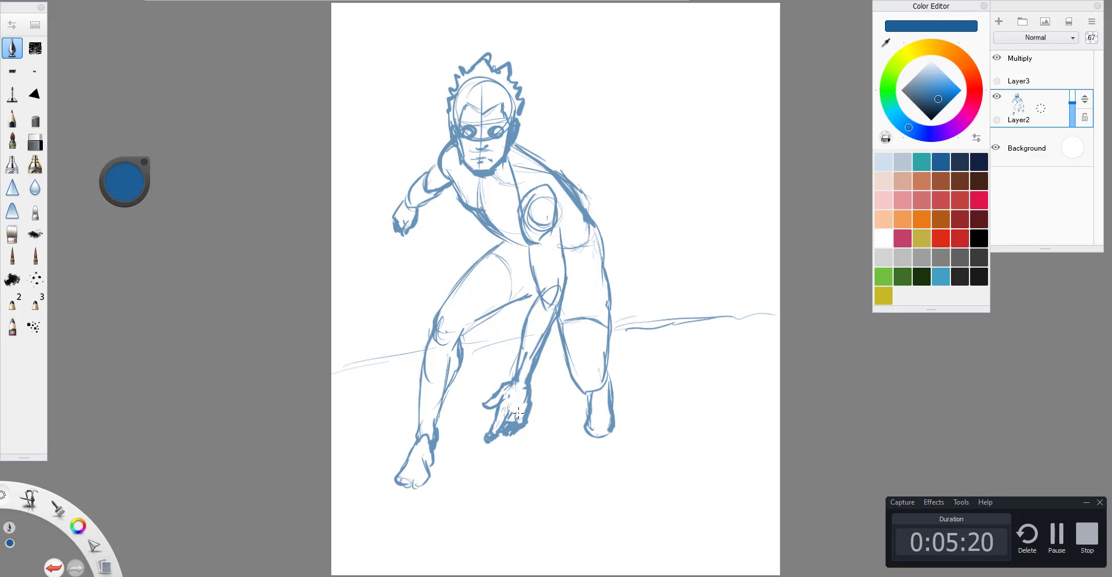
pyautogui.moveTo(530, 412); pyautogui.dragTo(524, 427)
pyautogui.moveTo(1072, 102); pyautogui.dragTo(1072, 118)
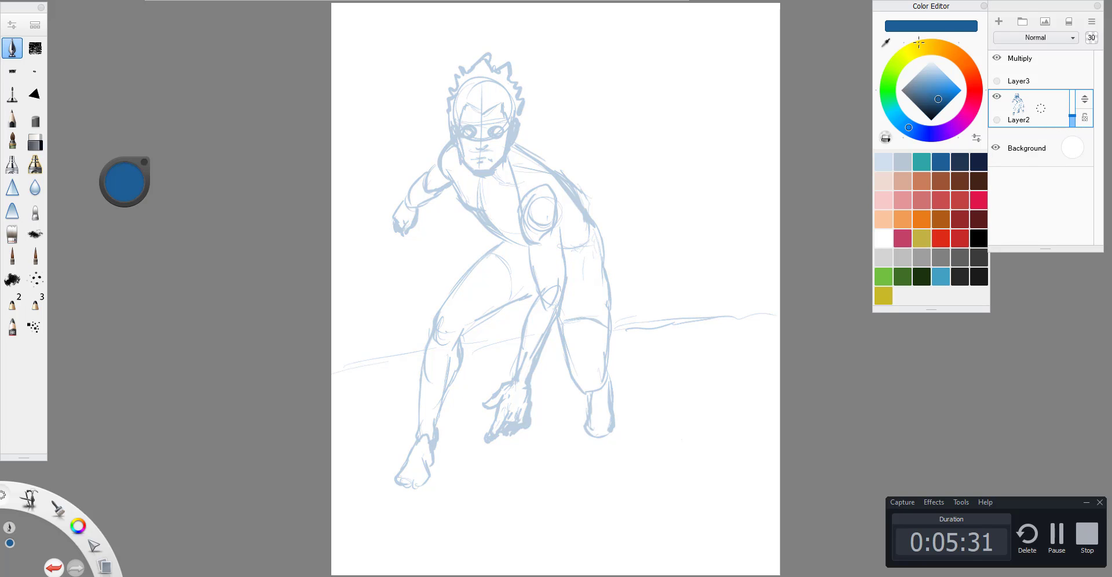
# Step: Add a new layer above the dimmed sketch and select black for inking
pyautogui.click(998, 24)
pyautogui.click(1045, 154)
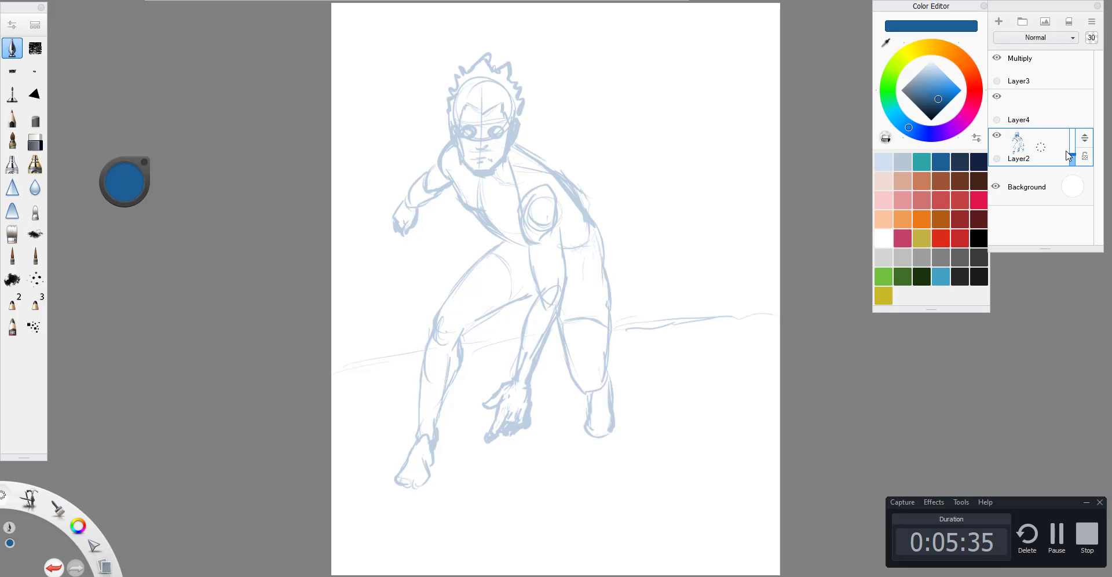
pyautogui.moveTo(1073, 159); pyautogui.dragTo(1072, 161)
pyautogui.click(1037, 108)
pyautogui.click(979, 238)
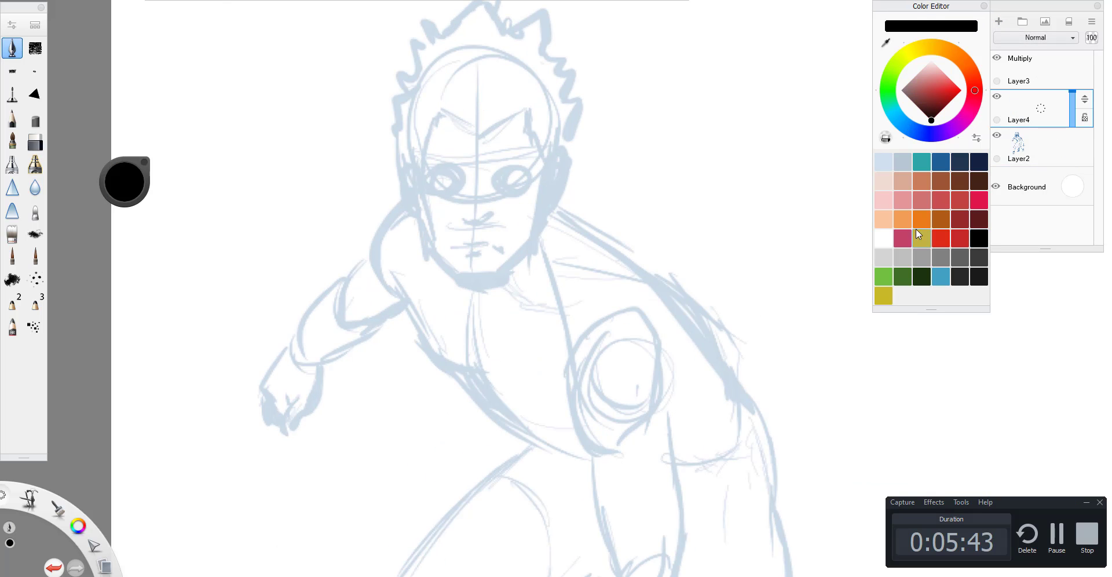
# Step: Ink the hero's eyes, nose, mouth and right jaw line in black
pyautogui.moveTo(435, 155); pyautogui.dragTo(463, 169)
pyautogui.moveTo(527, 156); pyautogui.dragTo(497, 168)
pyautogui.moveTo(430, 175); pyautogui.dragTo(529, 176)
pyautogui.moveTo(463, 219); pyautogui.dragTo(491, 216)
pyautogui.moveTo(454, 245)
pyautogui.mouseDown()
pyautogui.moveTo(499, 250)
pyautogui.moveTo(493, 257)
pyautogui.mouseUp()
pyautogui.moveTo(549, 184); pyautogui.dragTo(521, 255)
pyautogui.moveTo(521, 174); pyautogui.dragTo(538, 181)
# Step: Ink the chin, both jaw lines, both ears and the left side of the face
pyautogui.moveTo(466, 284); pyautogui.dragTo(496, 282)
pyautogui.moveTo(565, 145); pyautogui.dragTo(556, 200)
pyautogui.moveTo(547, 197); pyautogui.dragTo(498, 277)
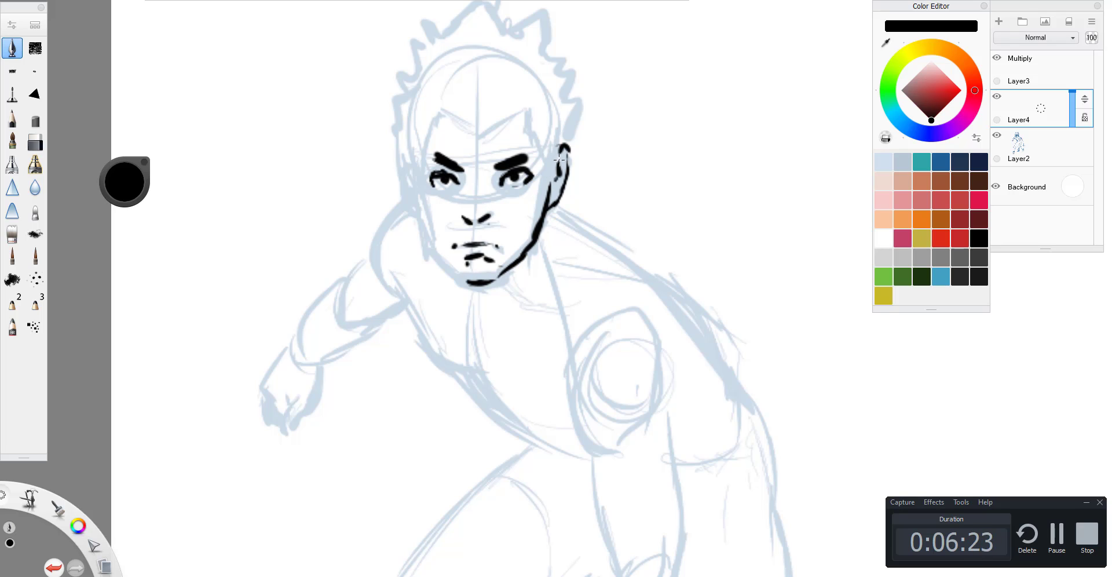
pyautogui.moveTo(414, 203); pyautogui.dragTo(460, 284)
pyautogui.moveTo(406, 163)
pyautogui.mouseDown()
pyautogui.moveTo(412, 213)
pyautogui.moveTo(406, 198)
pyautogui.mouseUp()
pyautogui.moveTo(440, 110); pyautogui.dragTo(418, 198)
# Step: Ink the zigzag hairline, spiky hair strokes and the neck lines
pyautogui.moveTo(441, 111)
pyautogui.mouseDown()
pyautogui.moveTo(518, 106)
pyautogui.moveTo(544, 159)
pyautogui.mouseUp()
pyautogui.moveTo(567, 139); pyautogui.dragTo(557, 202)
pyautogui.moveTo(579, 65); pyautogui.dragTo(566, 141)
pyautogui.moveTo(405, 81)
pyautogui.mouseDown()
pyautogui.moveTo(404, 165)
pyautogui.moveTo(486, 12)
pyautogui.mouseUp()
pyautogui.moveTo(486, 12); pyautogui.dragTo(573, 67)
# Step: Ink the collar and the scarf wrapping the neck and both shoulders
pyautogui.scroll(-3, 585, 185)
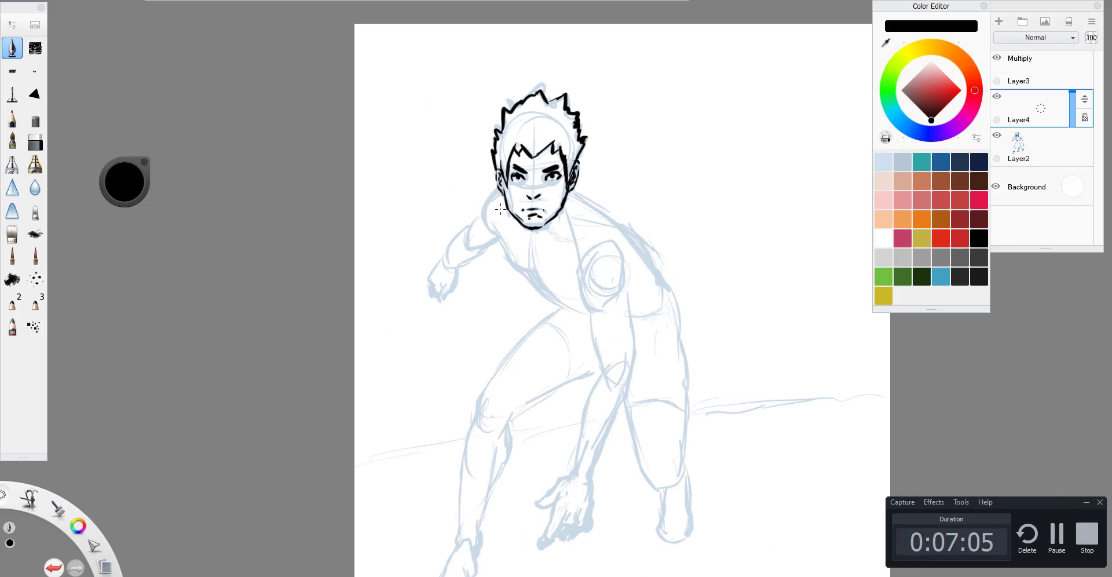
pyautogui.moveTo(497, 220); pyautogui.dragTo(556, 255)
pyautogui.moveTo(579, 196)
pyautogui.mouseDown()
pyautogui.moveTo(542, 263)
pyautogui.moveTo(642, 226)
pyautogui.mouseUp()
pyautogui.moveTo(568, 255)
pyautogui.mouseDown()
pyautogui.moveTo(655, 243)
pyautogui.moveTo(659, 310)
pyautogui.mouseUp()
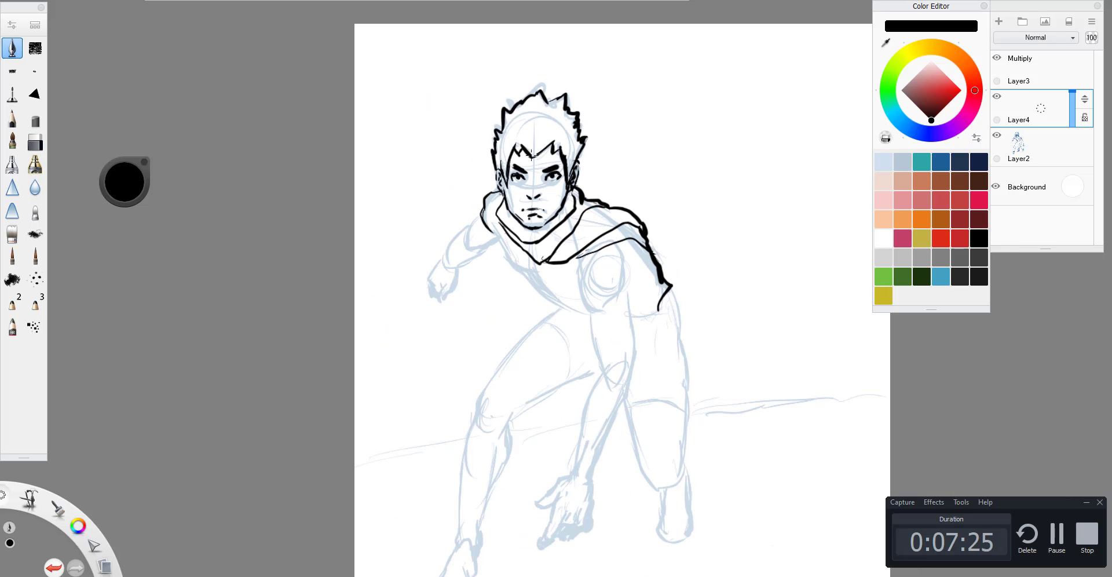
pyautogui.moveTo(501, 192)
pyautogui.mouseDown()
pyautogui.moveTo(487, 248)
pyautogui.moveTo(521, 272)
pyautogui.moveTo(522, 330)
pyautogui.mouseUp()
# Step: Ink the torso sides, right leg outline, right shoulder and torso hatching
pyautogui.moveTo(666, 299); pyautogui.dragTo(700, 417)
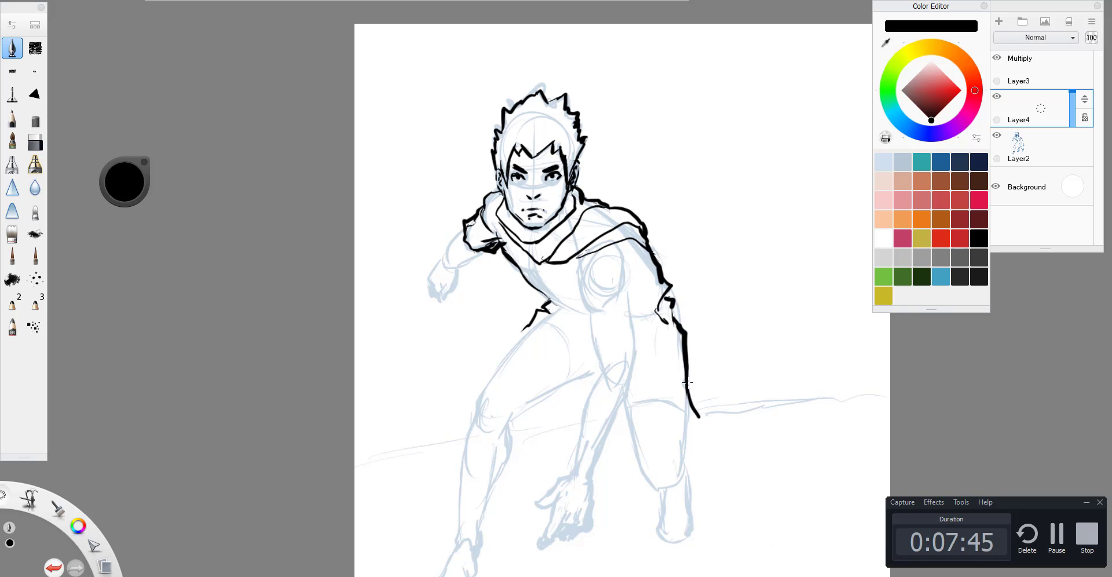
pyautogui.moveTo(624, 409); pyautogui.dragTo(697, 458)
pyautogui.moveTo(579, 289)
pyautogui.mouseDown()
pyautogui.moveTo(634, 261)
pyautogui.moveTo(628, 301)
pyautogui.mouseUp()
pyautogui.moveTo(568, 280)
pyautogui.mouseDown()
pyautogui.moveTo(602, 371)
pyautogui.moveTo(585, 426)
pyautogui.mouseUp()
# Step: Ink the bent arm, forearm to the wrist, and the lowered hand's fingers
pyautogui.moveTo(637, 353); pyautogui.dragTo(615, 420)
pyautogui.moveTo(628, 400); pyautogui.dragTo(590, 470)
pyautogui.moveTo(640, 294); pyautogui.dragTo(625, 370)
pyautogui.moveTo(631, 267); pyautogui.dragTo(618, 313)
pyautogui.moveTo(585, 310); pyautogui.dragTo(608, 296)
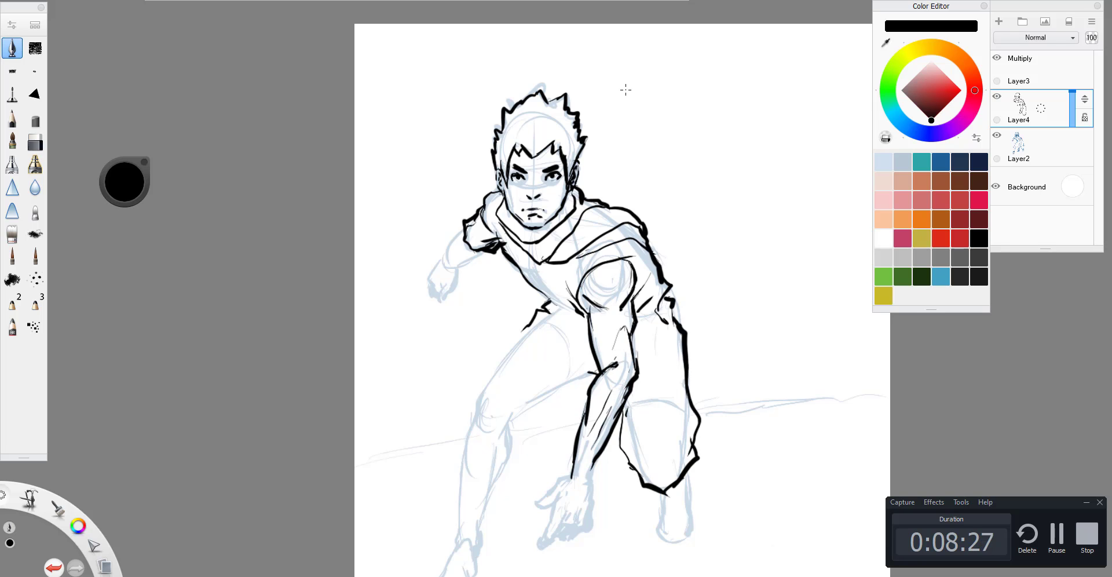
pyautogui.moveTo(573, 359)
pyautogui.mouseDown()
pyautogui.moveTo(564, 400)
pyautogui.moveTo(573, 461)
pyautogui.mouseUp()
pyautogui.moveTo(557, 414); pyautogui.dragTo(523, 464)
pyautogui.moveTo(580, 426); pyautogui.dragTo(519, 488)
# Step: Ink the bent knee and the right shoe with black hatching
pyautogui.moveTo(544, 331); pyautogui.dragTo(521, 367)
pyautogui.moveTo(649, 435); pyautogui.dragTo(643, 480)
pyautogui.moveTo(672, 414); pyautogui.dragTo(680, 483)
pyautogui.moveTo(674, 440); pyautogui.dragTo(648, 481)
# Step: Ink the left thigh, lower left leg and shin down to the ankle cuff
pyautogui.moveTo(582, 319); pyautogui.dragTo(536, 351)
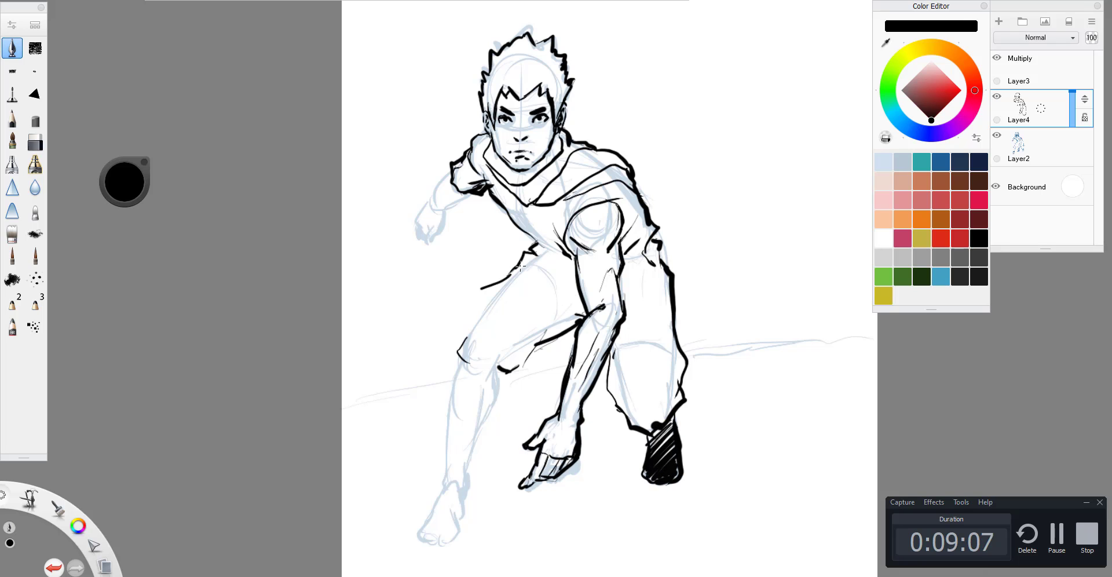
pyautogui.moveTo(475, 290)
pyautogui.mouseDown()
pyautogui.moveTo(476, 380)
pyautogui.moveTo(452, 385)
pyautogui.mouseUp()
pyautogui.moveTo(565, 317); pyautogui.dragTo(542, 338)
pyautogui.moveTo(458, 376)
pyautogui.mouseDown()
pyautogui.moveTo(448, 416)
pyautogui.moveTo(467, 477)
pyautogui.mouseUp()
pyautogui.moveTo(488, 385); pyautogui.dragTo(472, 472)
pyautogui.moveTo(492, 385)
pyautogui.mouseDown()
pyautogui.moveTo(489, 429)
pyautogui.moveTo(440, 463)
pyautogui.mouseUp()
pyautogui.moveTo(489, 427); pyautogui.dragTo(467, 471)
pyautogui.moveTo(446, 420)
pyautogui.mouseDown()
pyautogui.moveTo(443, 461)
pyautogui.moveTo(466, 483)
pyautogui.mouseUp()
pyautogui.moveTo(439, 481)
pyautogui.mouseDown()
pyautogui.moveTo(475, 497)
pyautogui.moveTo(460, 544)
pyautogui.moveTo(439, 557)
pyautogui.moveTo(416, 545)
pyautogui.moveTo(435, 532)
pyautogui.moveTo(411, 551)
pyautogui.moveTo(376, 556)
pyautogui.mouseUp()
# Step: Ink the bare foot's toes, the raised arm and hand, and the pack curve
pyautogui.moveTo(429, 203); pyautogui.dragTo(387, 227)
pyautogui.moveTo(402, 227); pyautogui.dragTo(379, 255)
pyautogui.moveTo(456, 211)
pyautogui.mouseDown()
pyautogui.moveTo(530, 330)
pyautogui.moveTo(526, 385)
pyautogui.mouseUp()
pyautogui.moveTo(445, 219); pyautogui.dragTo(443, 241)
pyautogui.moveTo(418, 209)
pyautogui.mouseDown()
pyautogui.moveTo(466, 207)
pyautogui.moveTo(542, 336)
pyautogui.mouseUp()
# Step: Ink the top of the pack, the shield edge and the long sword blade
pyautogui.moveTo(524, 249); pyautogui.dragTo(660, 151)
pyautogui.moveTo(535, 310); pyautogui.dragTo(678, 209)
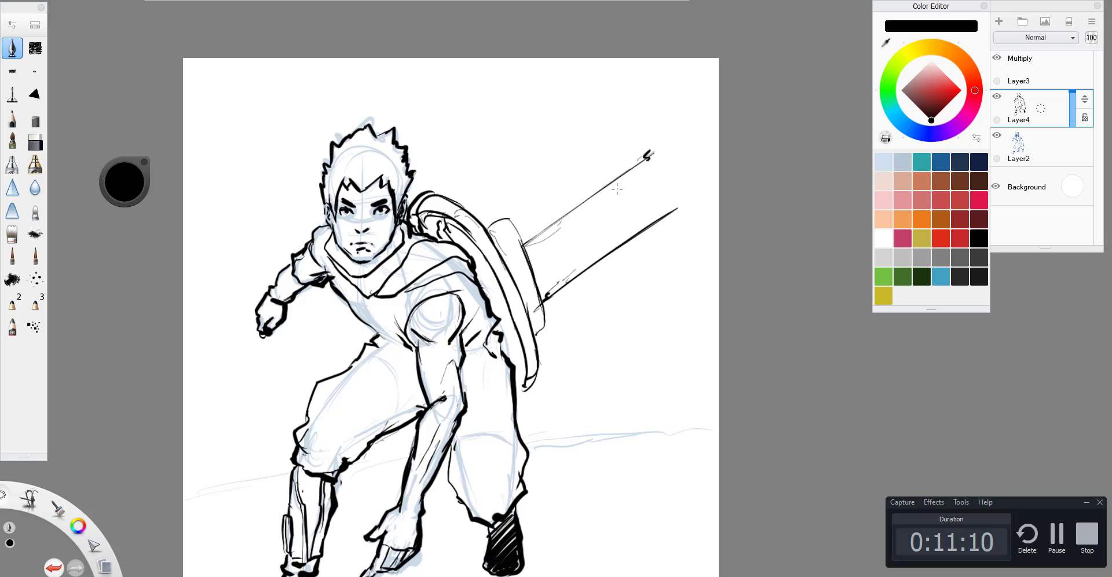
pyautogui.moveTo(538, 290); pyautogui.dragTo(636, 168)
pyautogui.scroll(-2, 989, 328)
# Step: Hide the blue sketch layer and paint solid black fills on both pant legs on a new layer
pyautogui.click(996, 135)
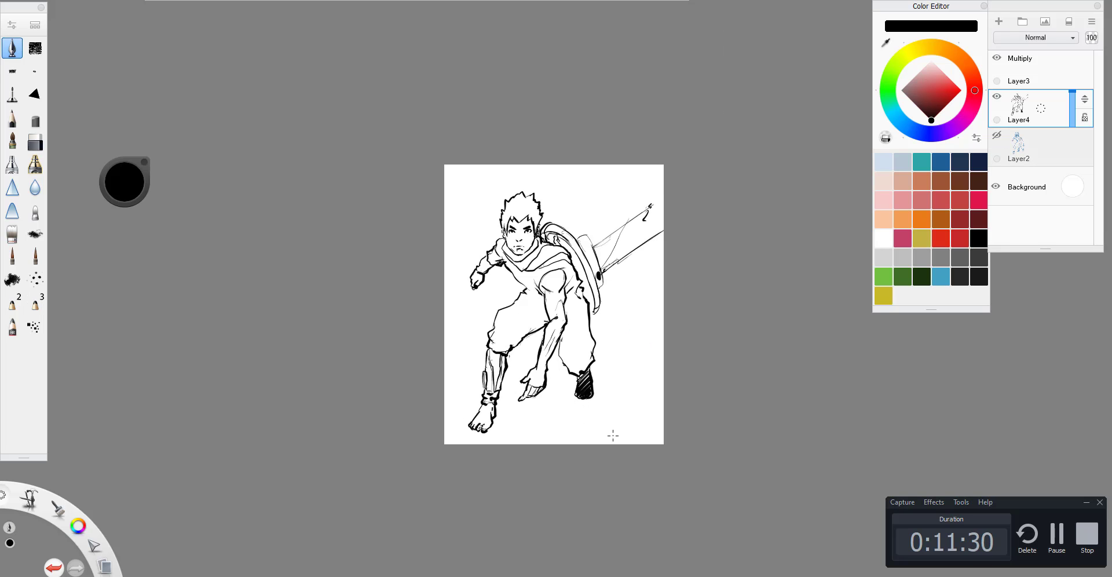
pyautogui.hotkey('ctrl', 'shift', 'n')
pyautogui.moveTo(611, 296); pyautogui.dragTo(576, 387)
pyautogui.moveTo(538, 260)
pyautogui.mouseDown()
pyautogui.moveTo(457, 348)
pyautogui.moveTo(492, 315)
pyautogui.mouseUp()
pyautogui.moveTo(500, 272); pyautogui.dragTo(463, 356)
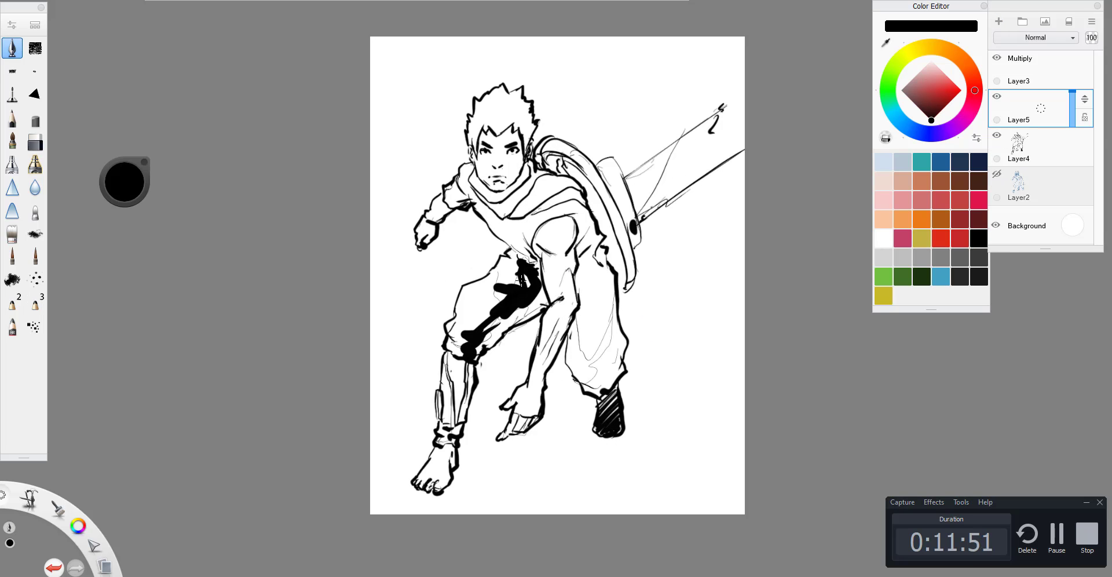
pyautogui.moveTo(544, 283); pyautogui.dragTo(483, 342)
pyautogui.moveTo(578, 327); pyautogui.dragTo(608, 394)
pyautogui.moveTo(620, 344); pyautogui.dragTo(596, 370)
# Step: Erase light highlight strokes in the left pant fill and paint grey shading on the chest
pyautogui.press('e')
pyautogui.moveTo(509, 287); pyautogui.dragTo(457, 330)
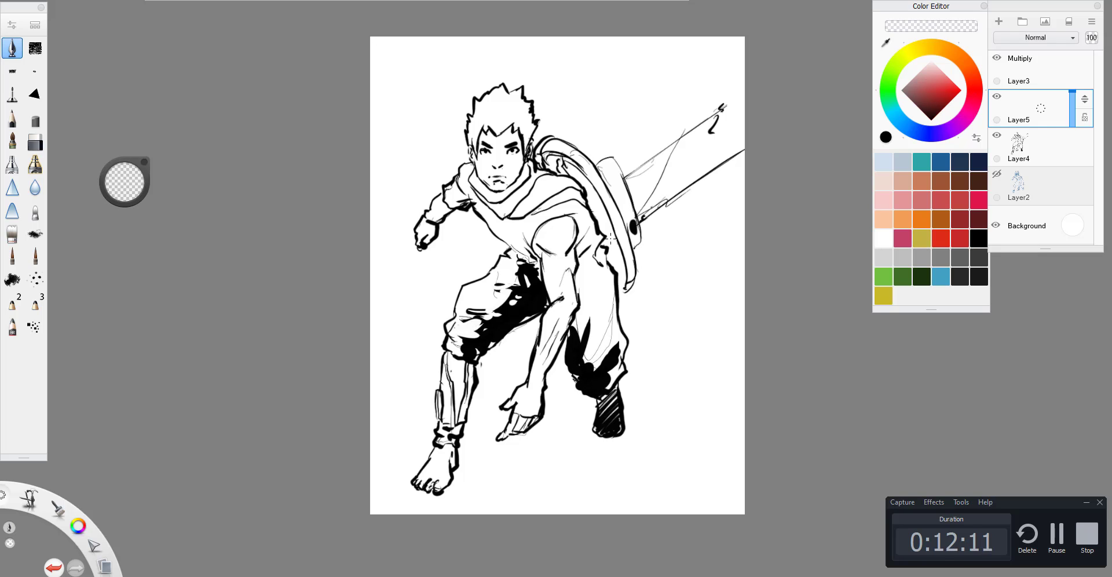
pyautogui.moveTo(587, 267)
pyautogui.mouseDown()
pyautogui.moveTo(576, 243)
pyautogui.moveTo(504, 261)
pyautogui.mouseUp()
# Step: Add bold black ink strokes at lower left and right on the ink outline layer
pyautogui.click(978, 237)
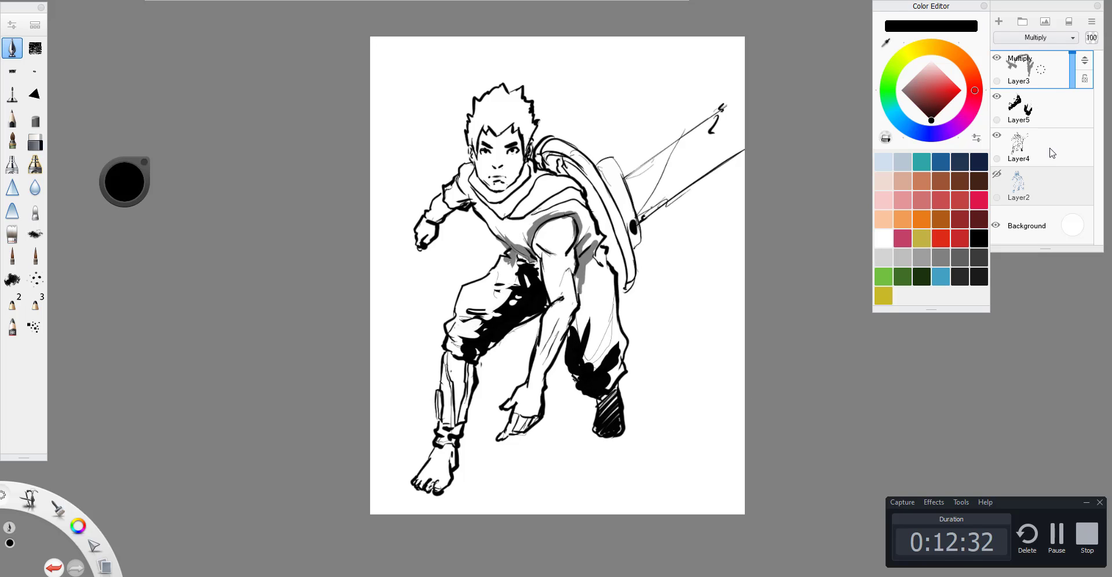
pyautogui.click(1030, 148)
pyautogui.moveTo(635, 304); pyautogui.dragTo(743, 266)
pyautogui.moveTo(535, 344); pyautogui.dragTo(370, 425)
# Step: On a new layer, draw cloud-like shapes behind the head and the first diagonal ground lines
pyautogui.click(998, 21)
pyautogui.moveTo(521, 79); pyautogui.dragTo(642, 93)
pyautogui.moveTo(524, 52); pyautogui.dragTo(449, 119)
pyautogui.moveTo(631, 315); pyautogui.dragTo(741, 290)
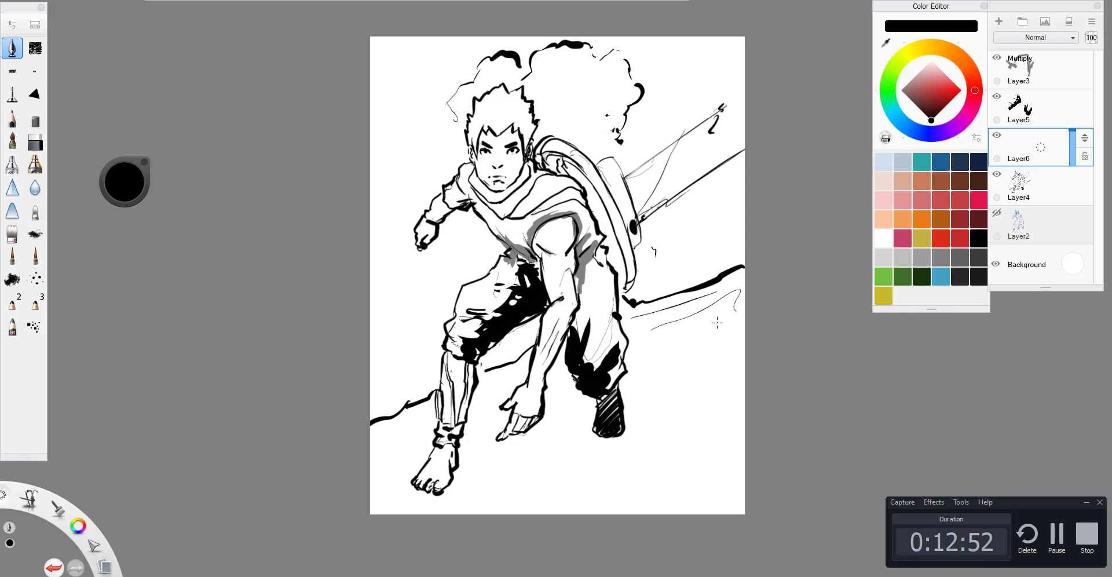
pyautogui.moveTo(631, 368)
pyautogui.mouseDown()
pyautogui.moveTo(412, 378)
pyautogui.moveTo(428, 324)
pyautogui.moveTo(417, 348)
pyautogui.mouseUp()
# Step: Add more black diagonal speed strokes sweeping across the bottom of the ground
pyautogui.moveTo(712, 347); pyautogui.dragTo(637, 382)
pyautogui.moveTo(715, 394); pyautogui.dragTo(524, 480)
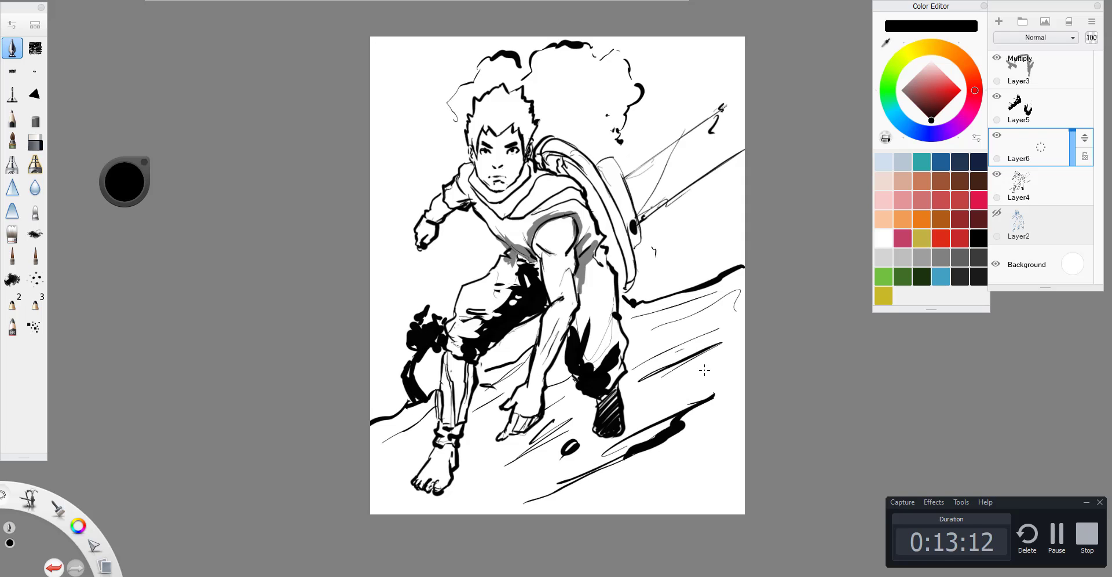
pyautogui.moveTo(721, 365); pyautogui.dragTo(643, 400)
pyautogui.moveTo(564, 434)
pyautogui.mouseDown()
pyautogui.moveTo(469, 487)
pyautogui.moveTo(373, 508)
pyautogui.mouseUp()
pyautogui.moveTo(741, 388); pyautogui.dragTo(503, 509)
# Step: Paint grey ground shadows beneath the figure on the Multiply shading layer
pyautogui.click(998, 21)
pyautogui.click(1031, 70)
pyautogui.click(940, 257)
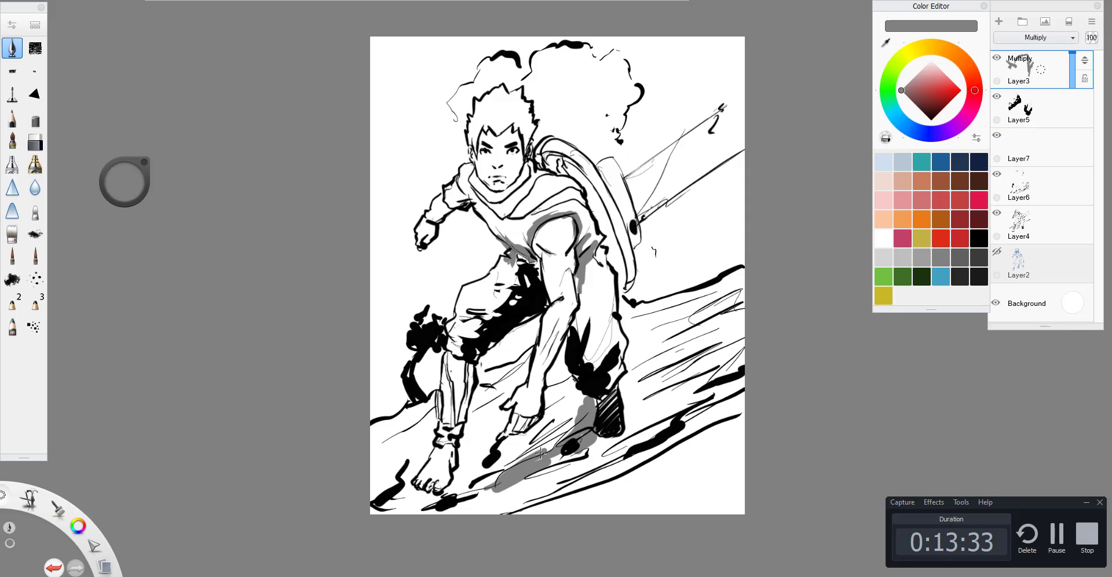
pyautogui.moveTo(591, 416); pyautogui.dragTo(417, 501)
# Step: Add a new Multiply layer with light grey ground shadows, then return to black ink
pyautogui.click(998, 21)
pyautogui.click(1036, 38)
pyautogui.click(1019, 57)
pyautogui.moveTo(718, 341); pyautogui.dragTo(446, 509)
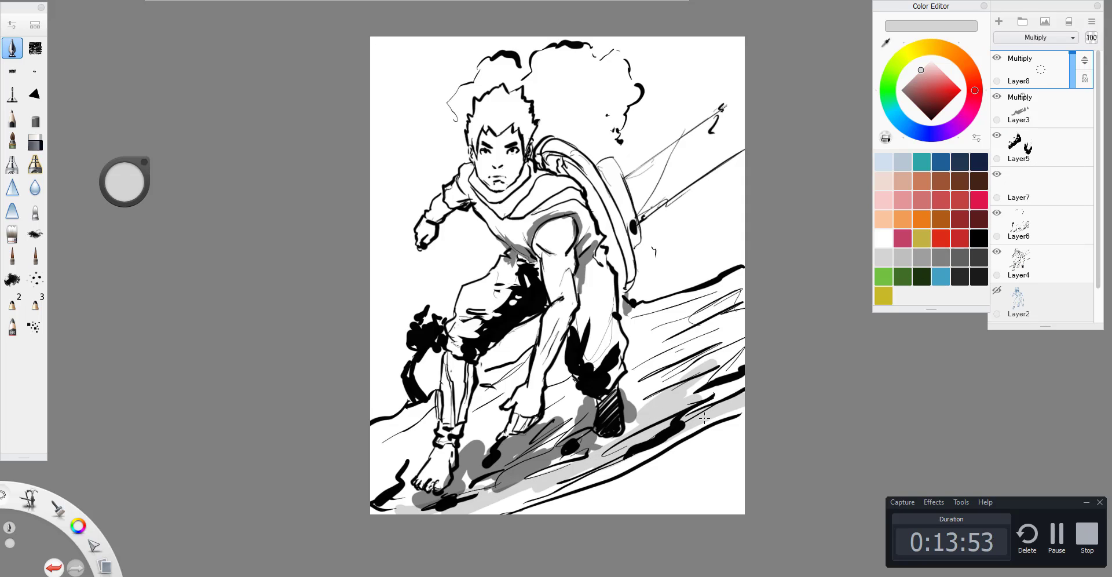
pyautogui.moveTo(538, 370); pyautogui.dragTo(394, 494)
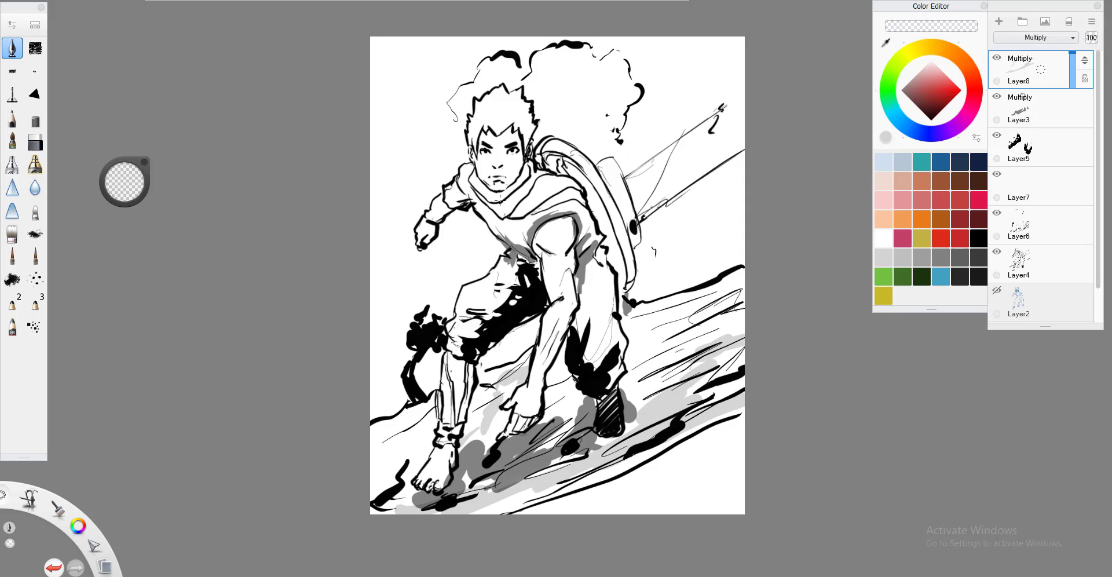
pyautogui.click(978, 237)
pyautogui.click(1048, 267)
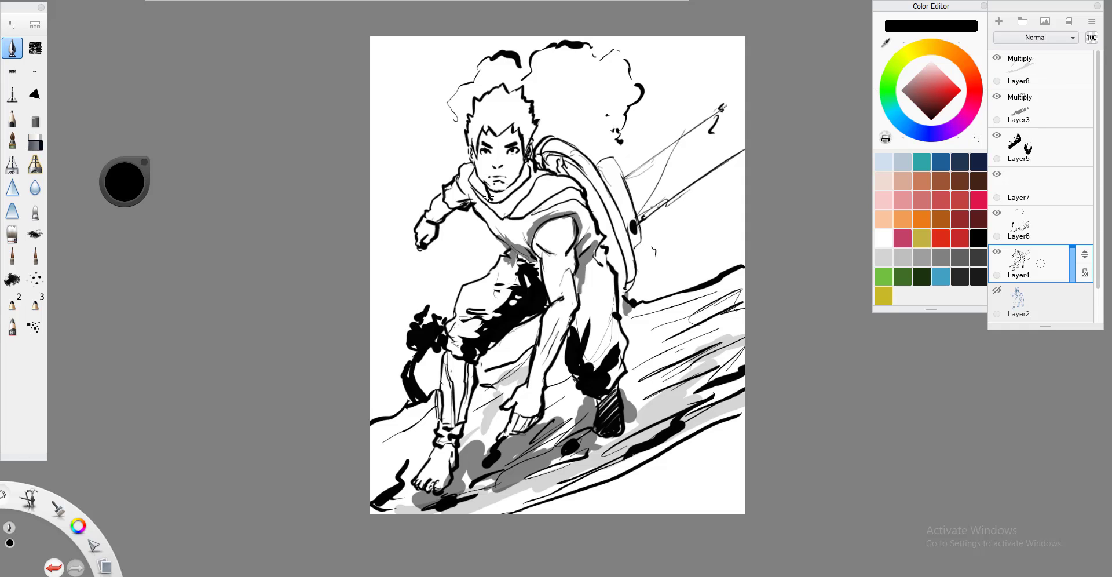
# Step: Hatch short black strokes on the neck, collar and near the ear, then fit the drawing to the window
pyautogui.moveTo(476, 181); pyautogui.dragTo(487, 194)
pyautogui.moveTo(497, 193); pyautogui.dragTo(512, 187)
pyautogui.moveTo(525, 168); pyautogui.dragTo(526, 170)
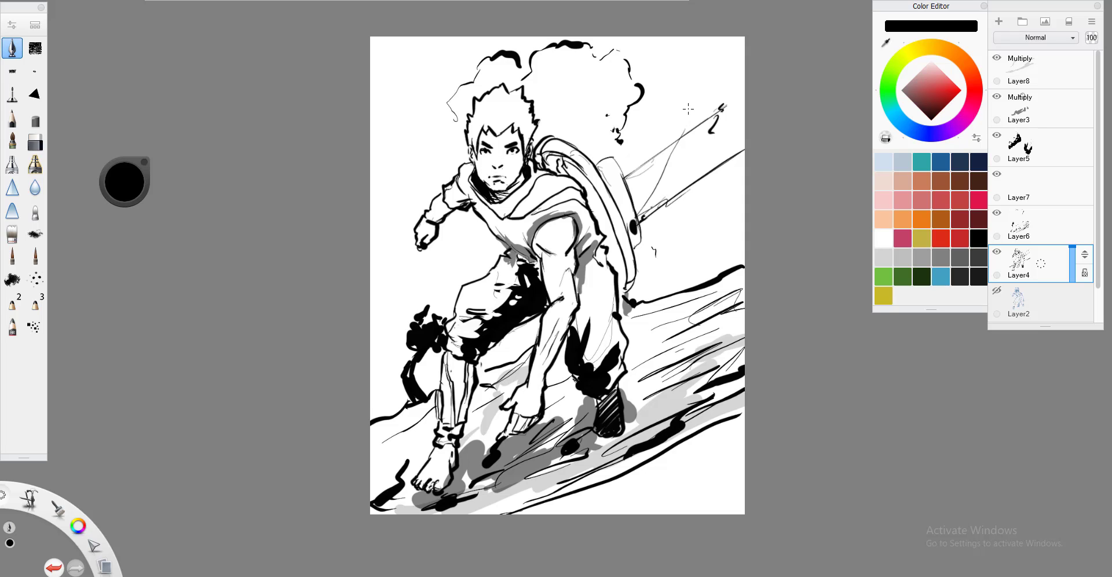
pyautogui.moveTo(503, 198)
pyautogui.mouseDown()
pyautogui.moveTo(514, 184)
pyautogui.moveTo(505, 191)
pyautogui.mouseUp()
pyautogui.scroll(-1, 506, 232)
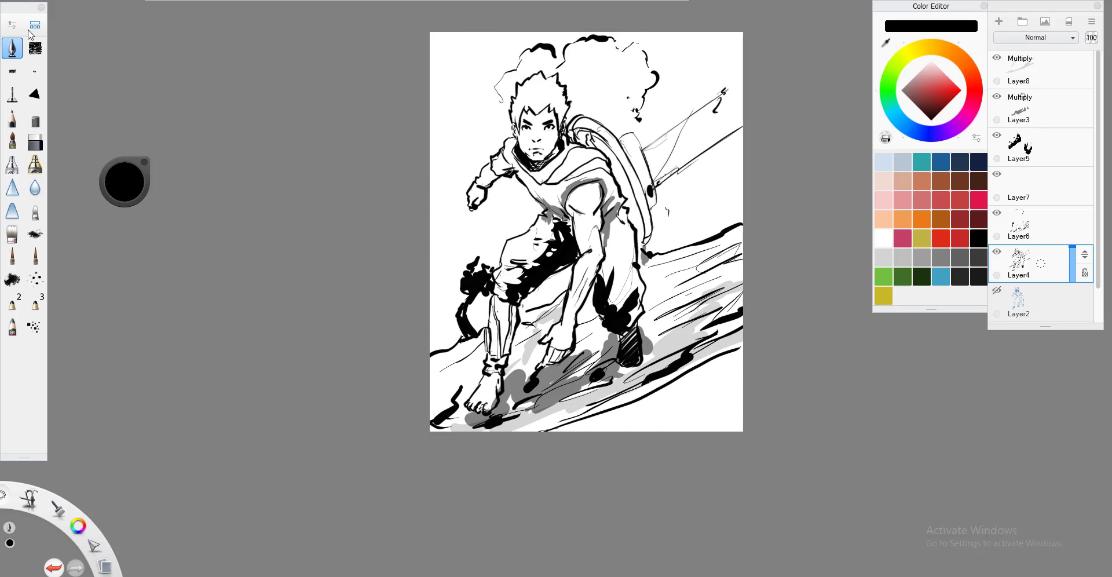
pyautogui.press('Home')
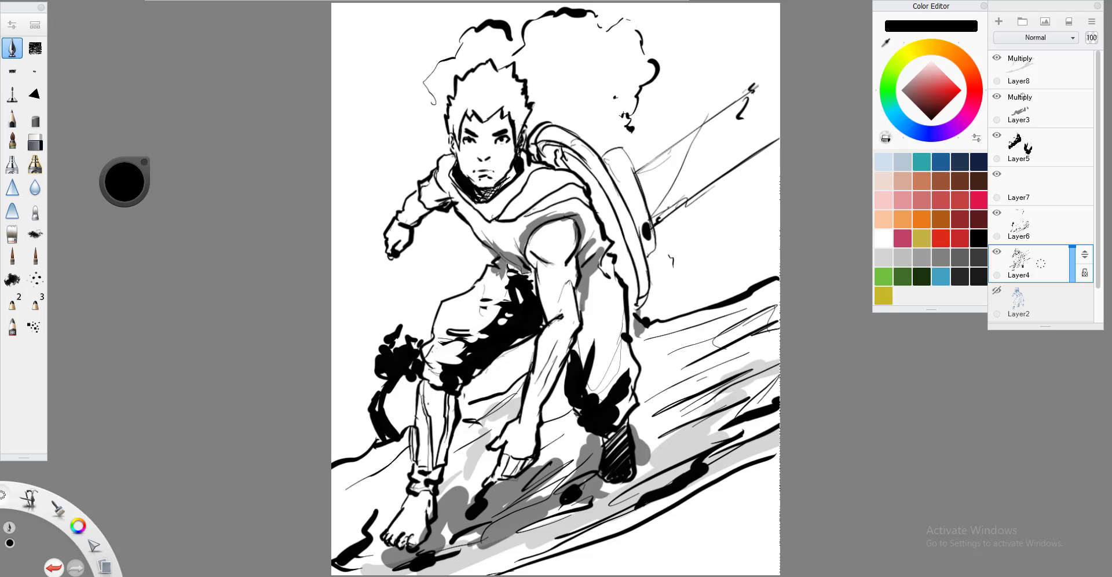